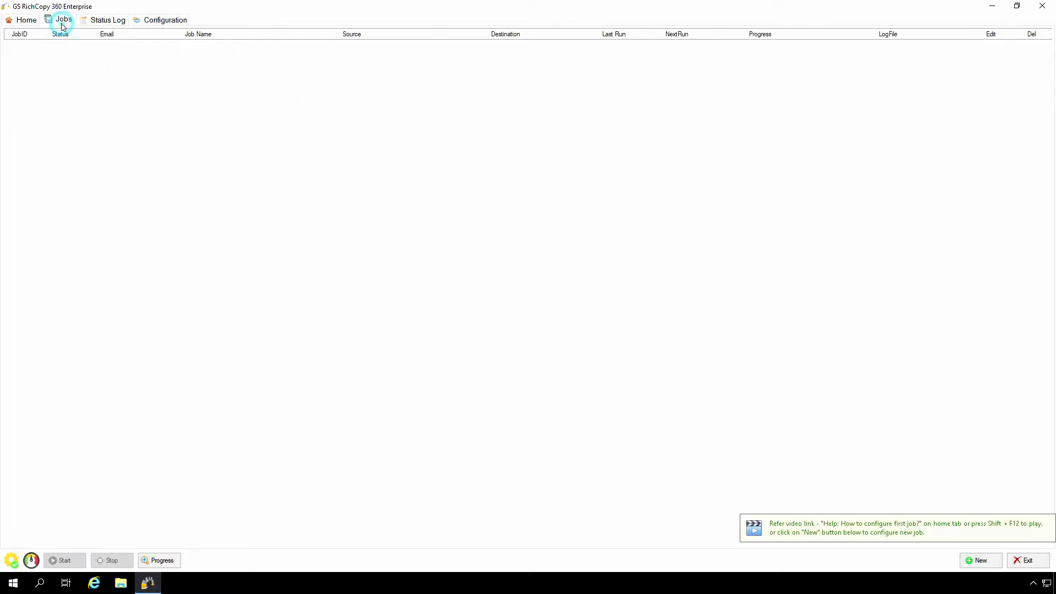
- Create a new job and skip the schedule wizard with the expert users option to configure it manually
right_click(88, 97)
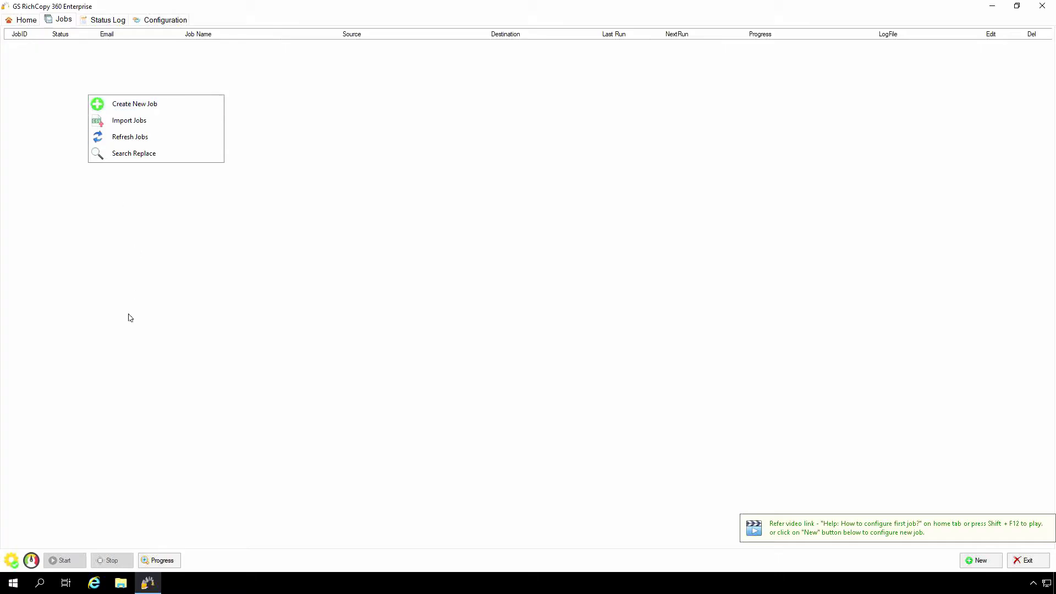
left_click(287, 424)
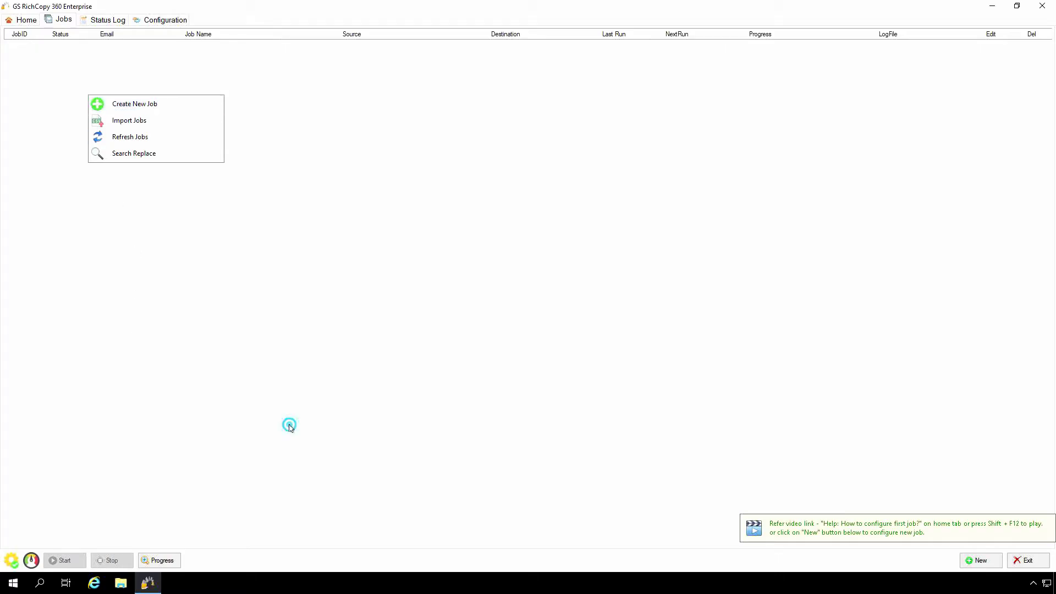
left_click(985, 562)
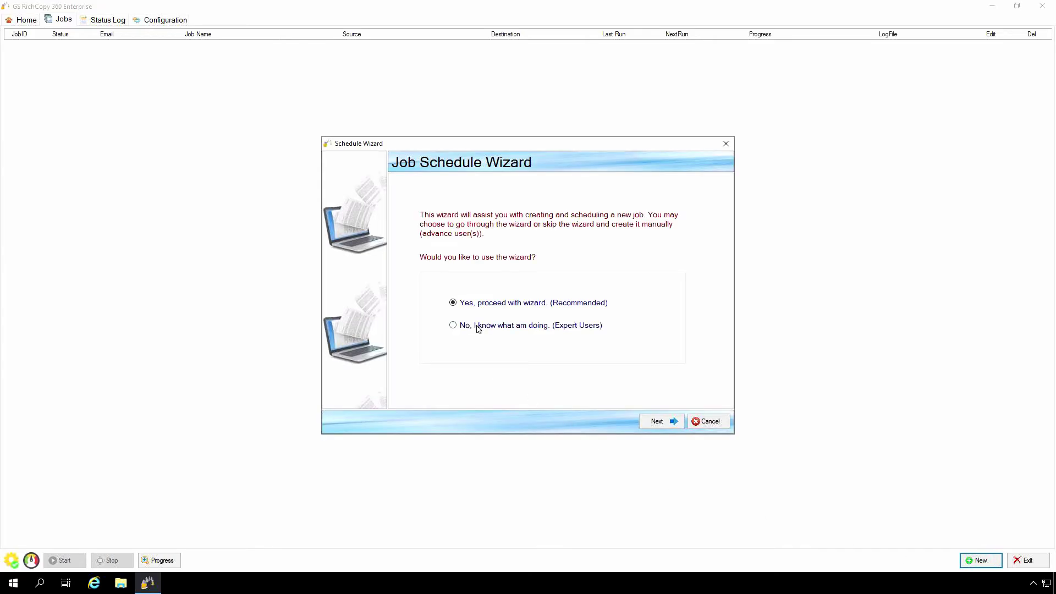
left_click(478, 329)
left_click(657, 429)
left_click(653, 427)
left_click(657, 423)
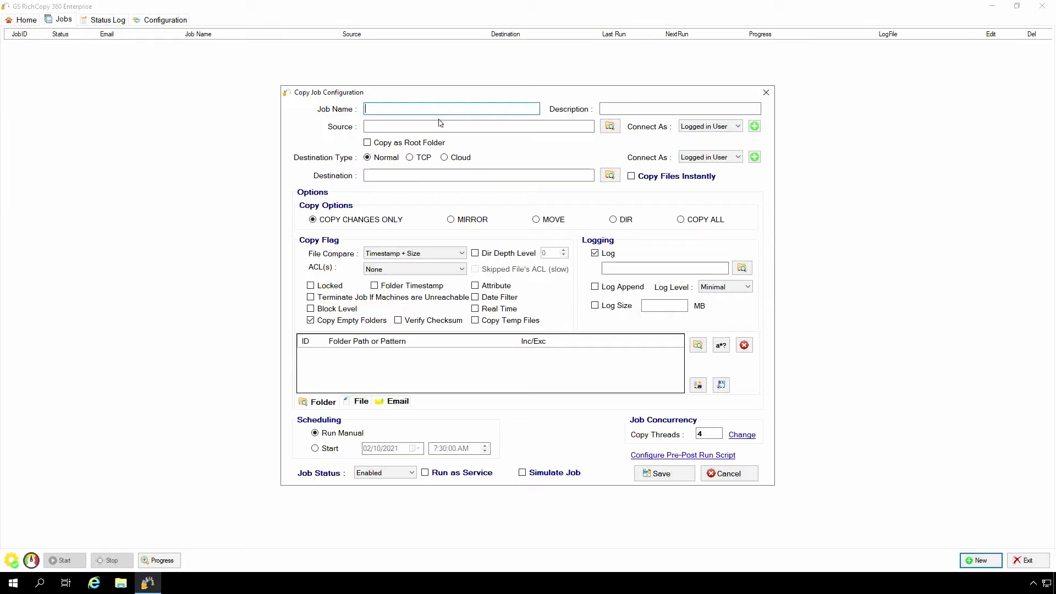
- Name the copy job "User Authentication Demo"
type("Use")
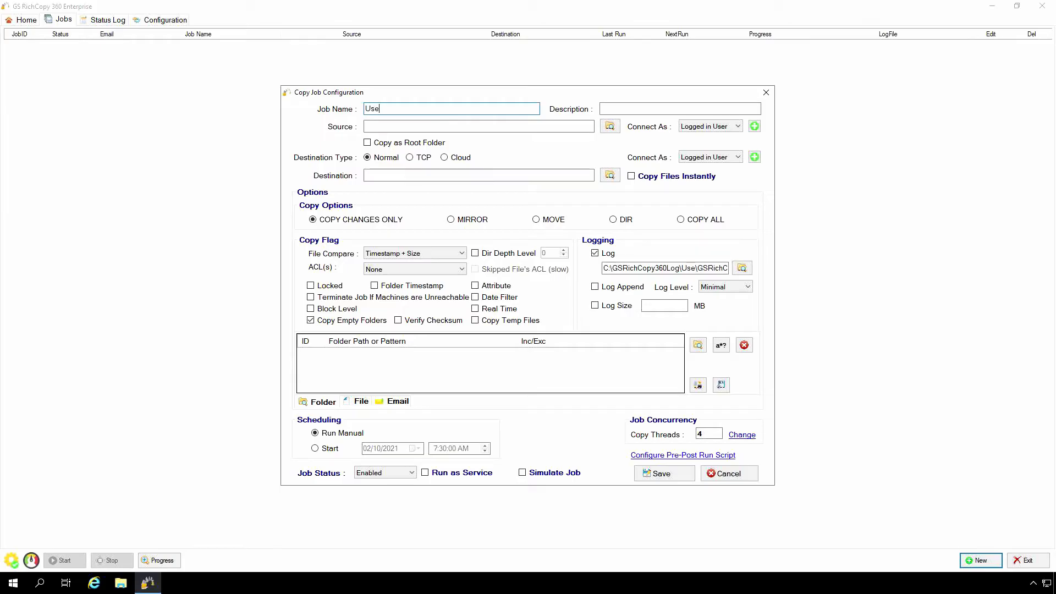
type("r Authent")
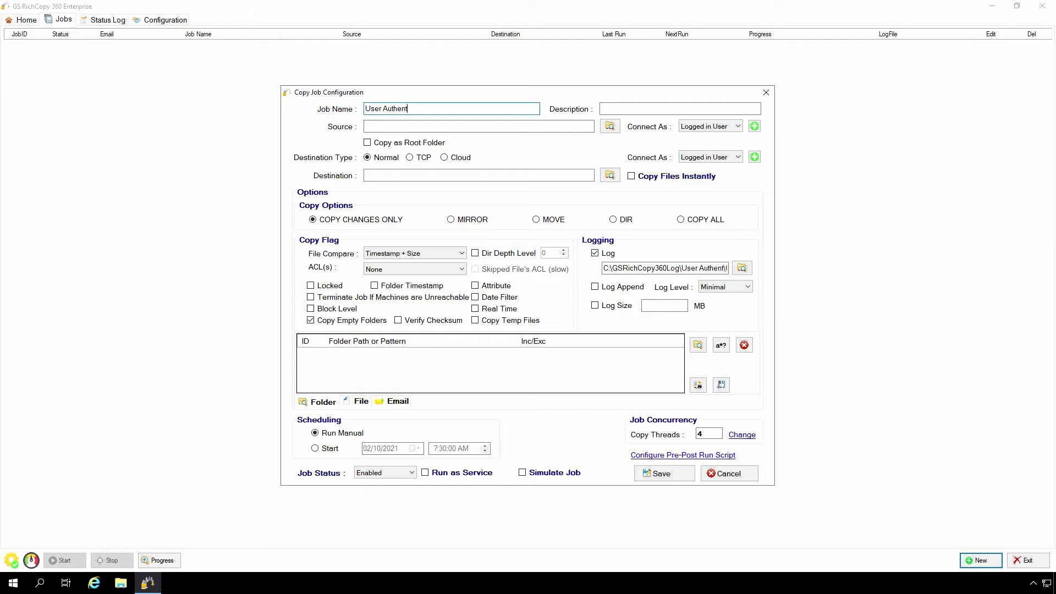
type("ication Demo")
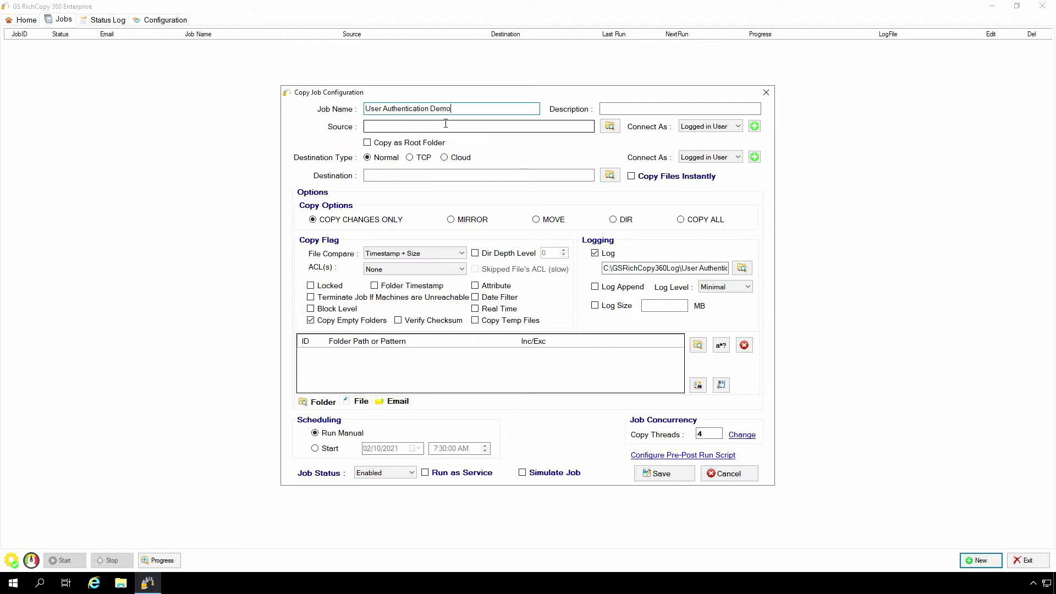
- Browse to the Data folder on the C: drive and set it as the job's source
left_click(609, 127)
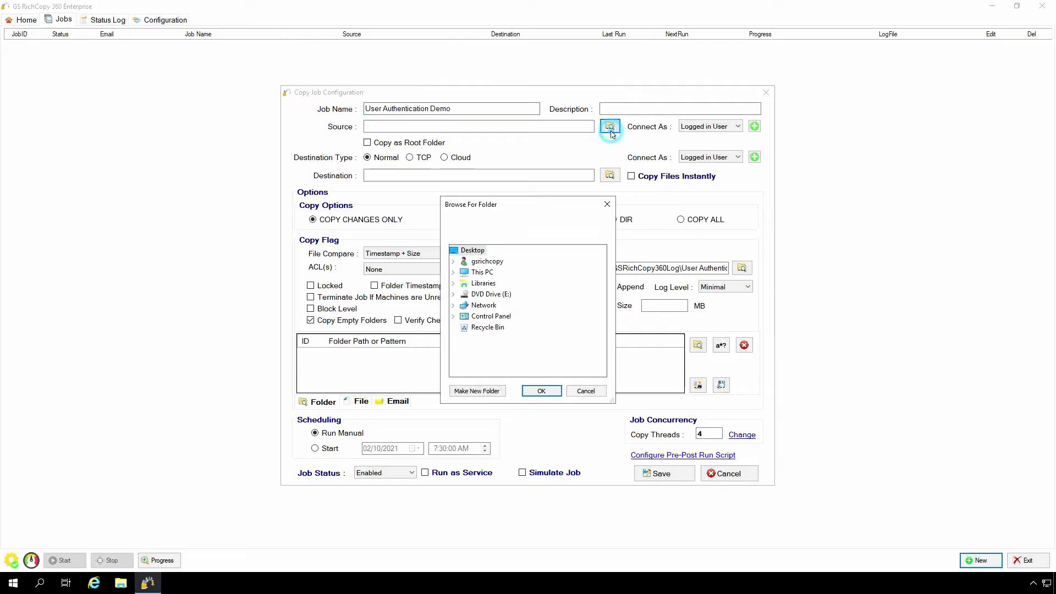
left_click(454, 273)
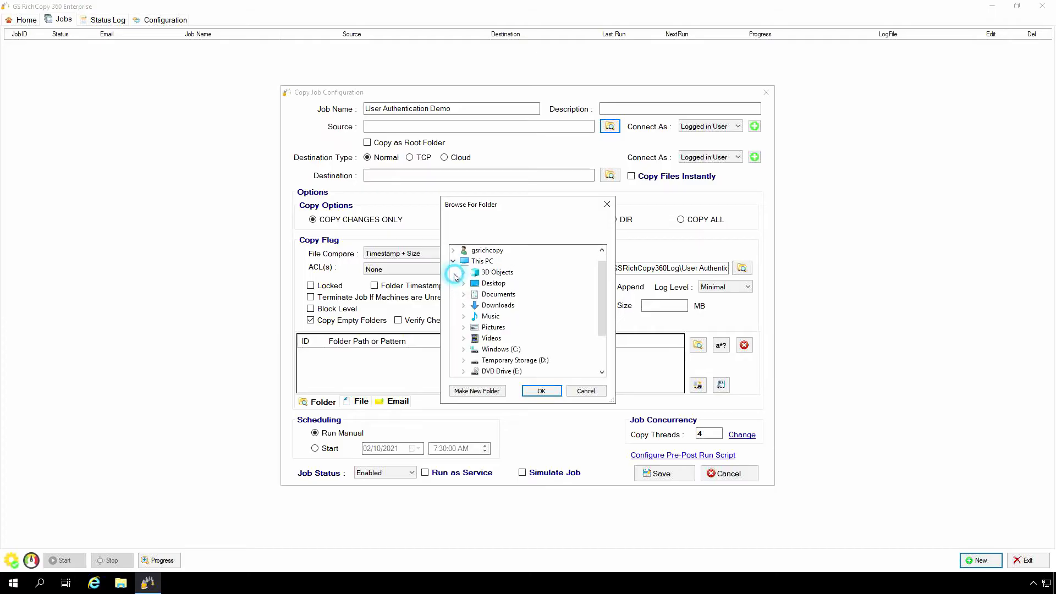
left_click(463, 349)
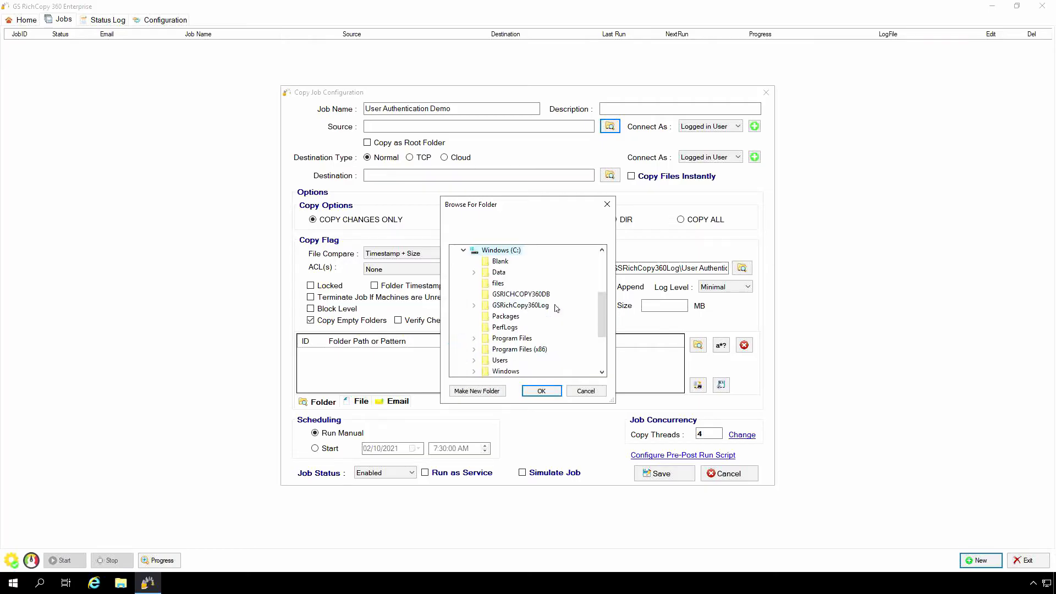
scroll(549, 309, "down", 1)
scroll(512, 286, "up", 1)
double_click(499, 273)
left_click(542, 391)
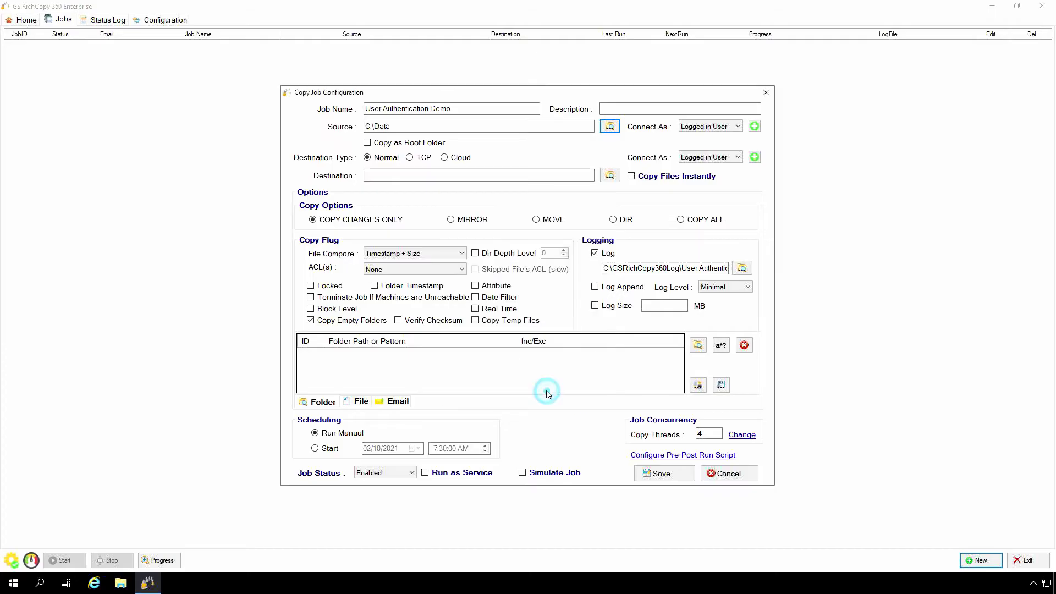
- Set the job's destination type to Cloud with OneDrive/SharePoint as the provider
left_click(444, 158)
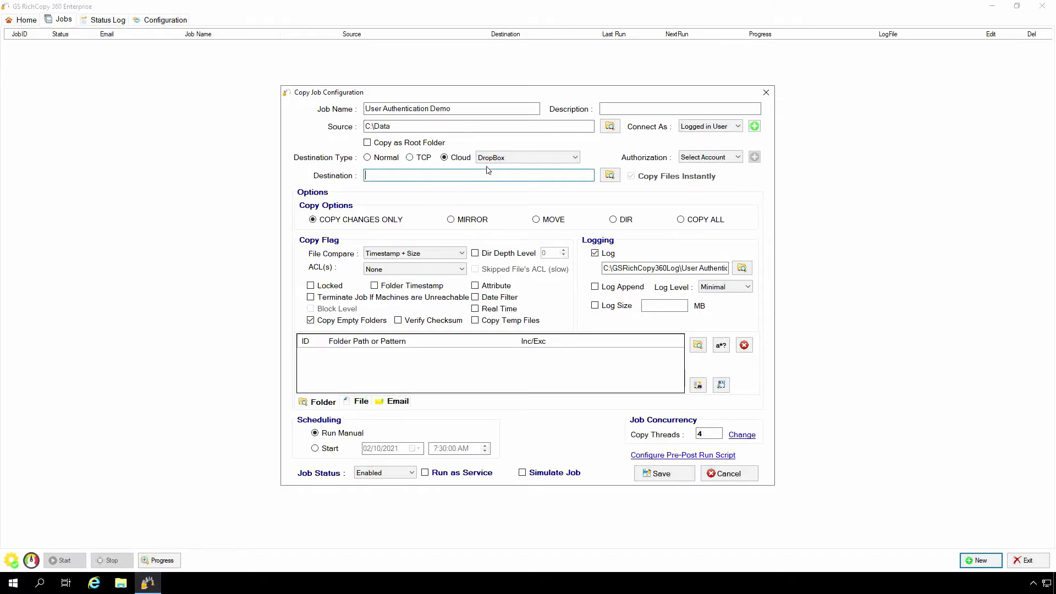
left_click(509, 158)
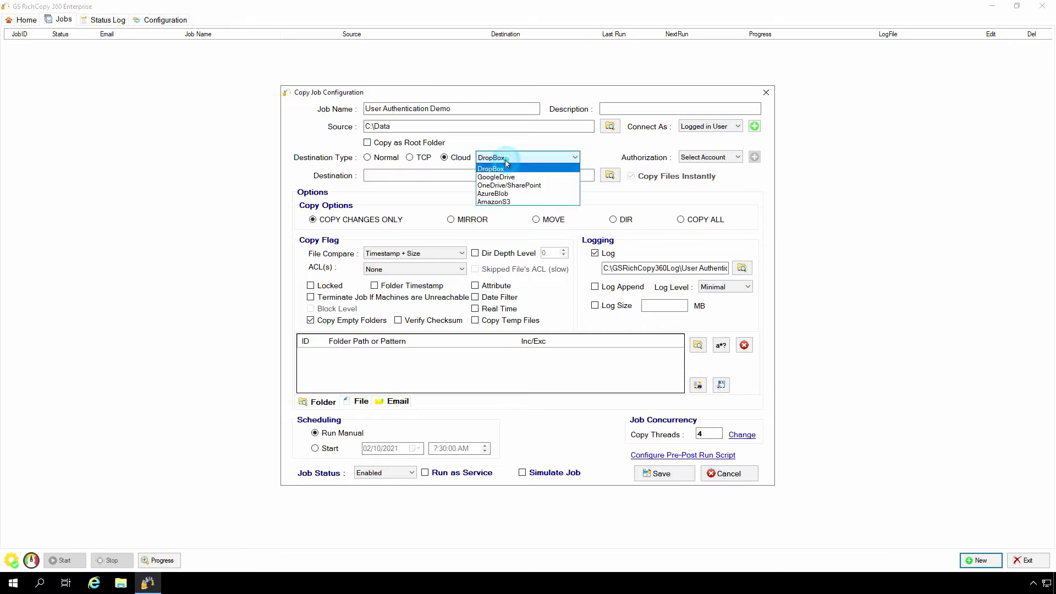
left_click(523, 187)
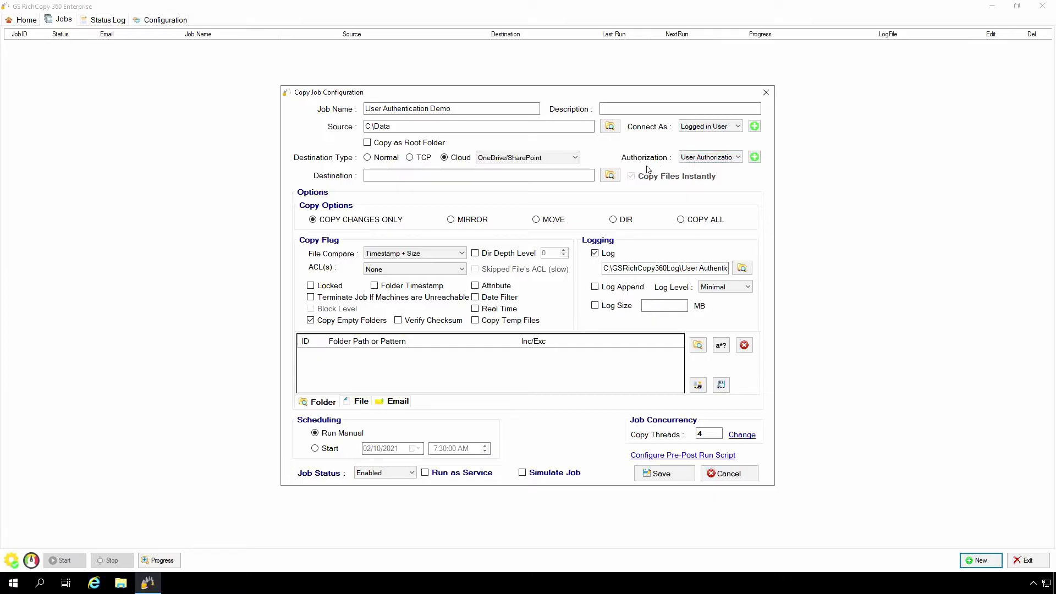
- Browse for the destination, sign in to Microsoft with the .net admin e-mail and account password, stay signed in, and close the browser
left_click(609, 176)
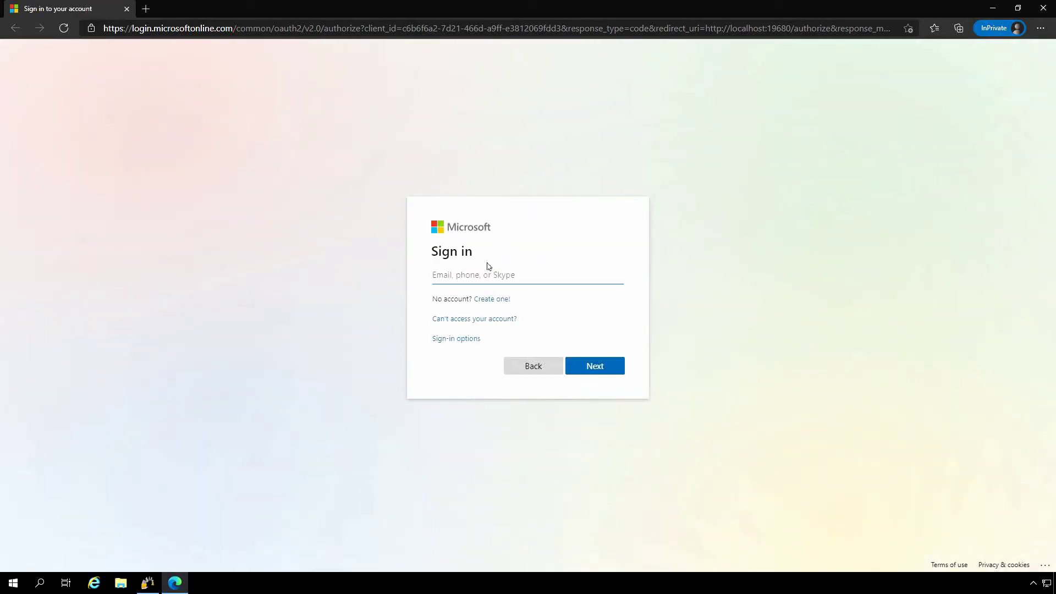
left_click(482, 275)
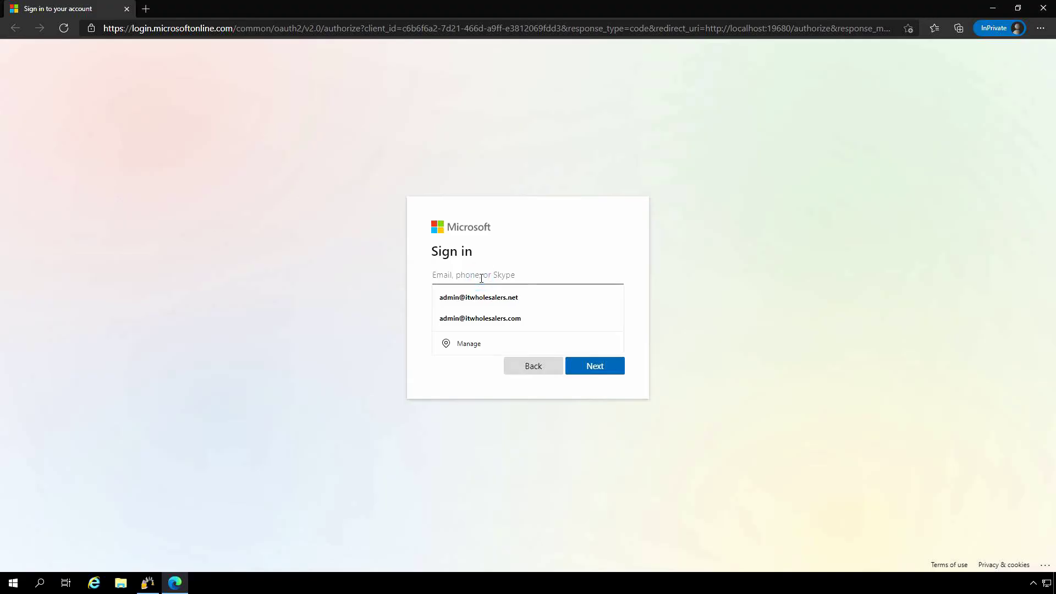
left_click(481, 292)
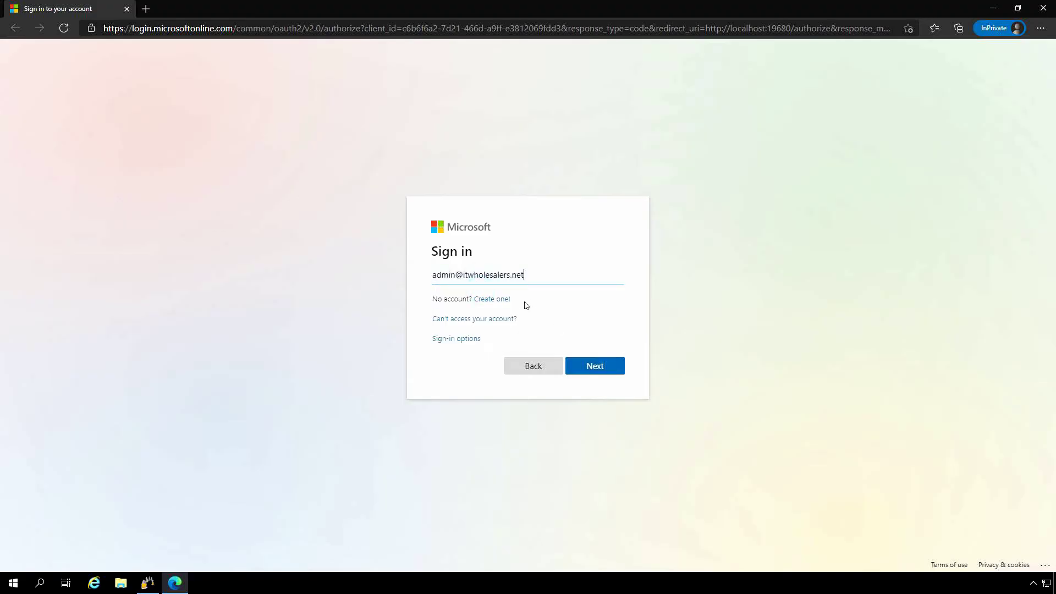
left_click(593, 367)
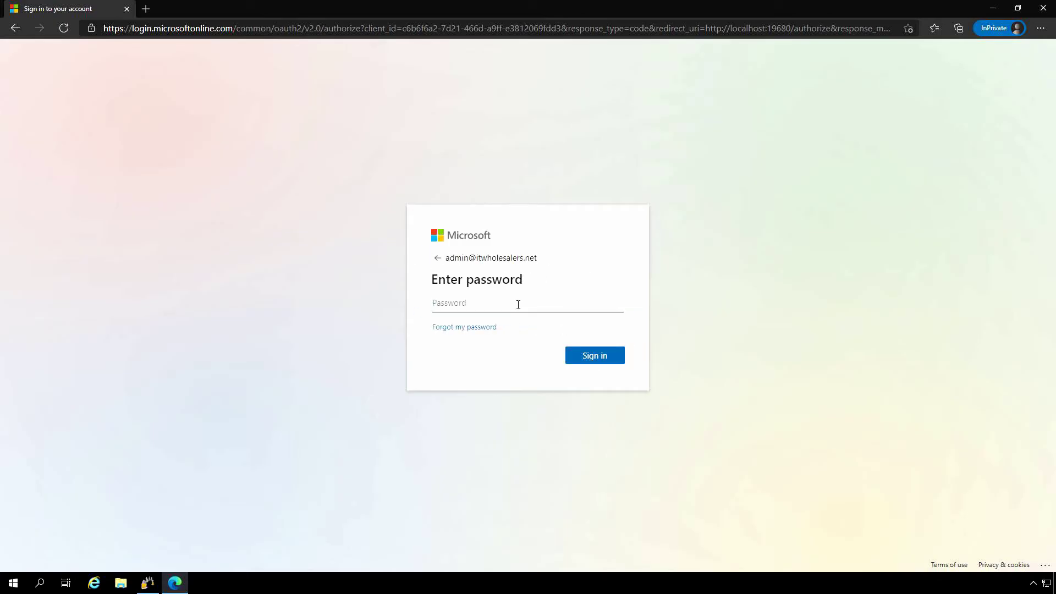
key("ctrl+v")
left_click(579, 353)
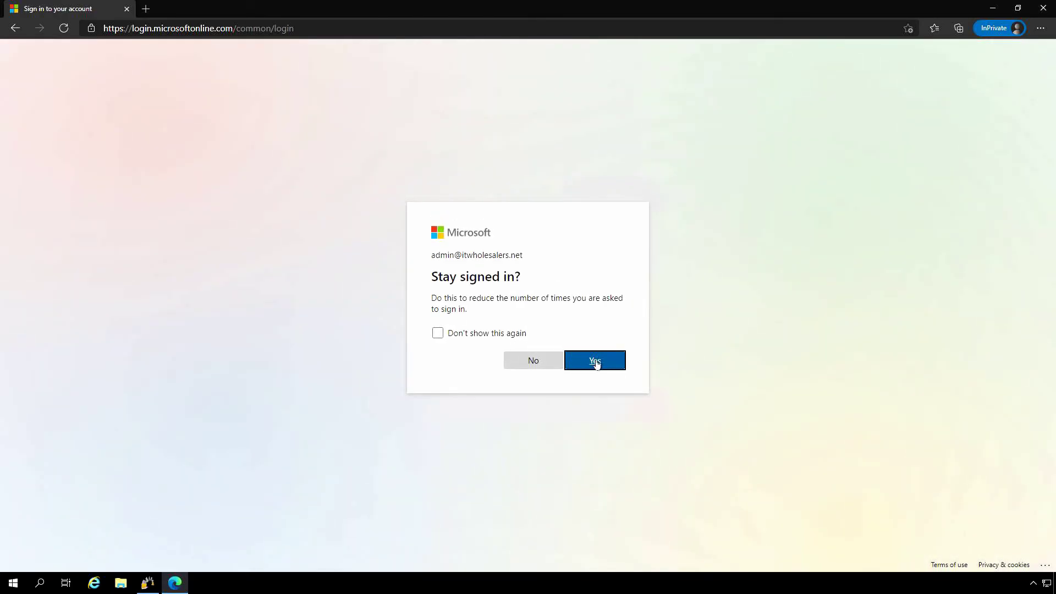
left_click(593, 361)
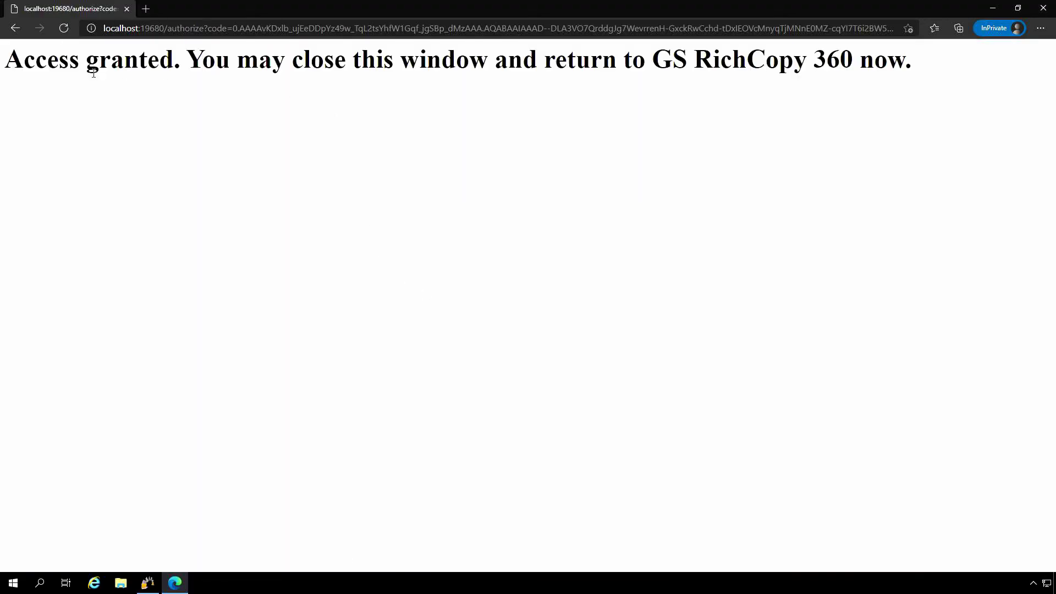
left_click(1046, 9)
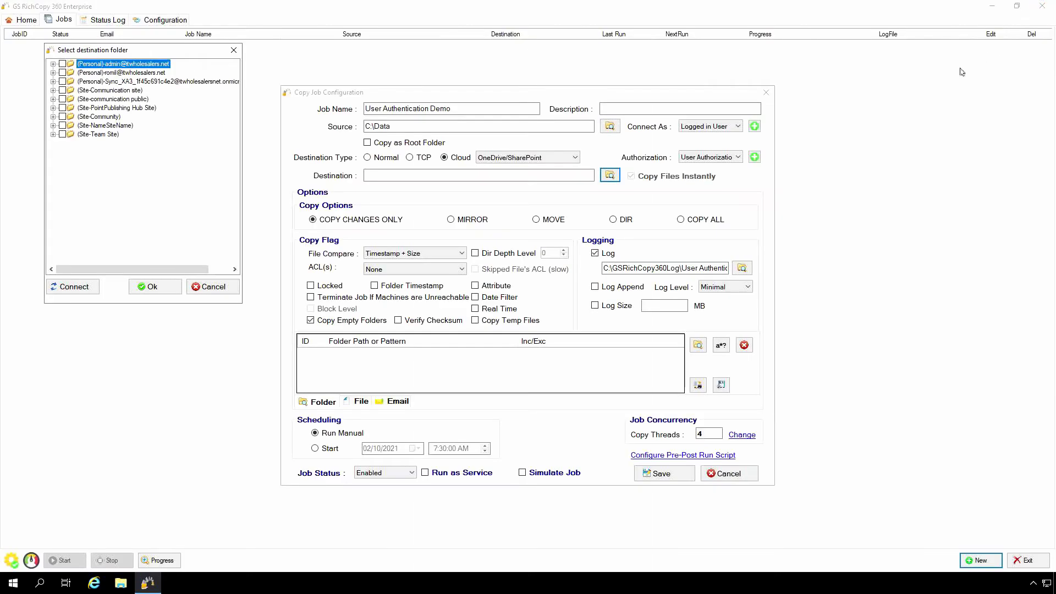
- Choose the admin account's personal OneDrive as the destination, expanding the Team Site to view its document drive before confirming
left_click_drag(80, 50, 156, 145)
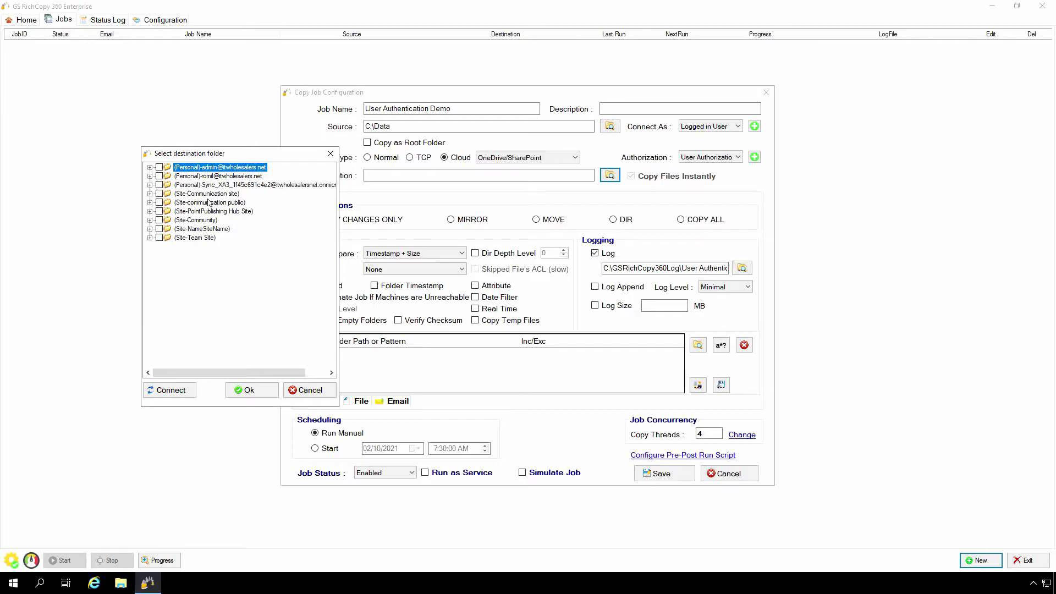
left_click(151, 168)
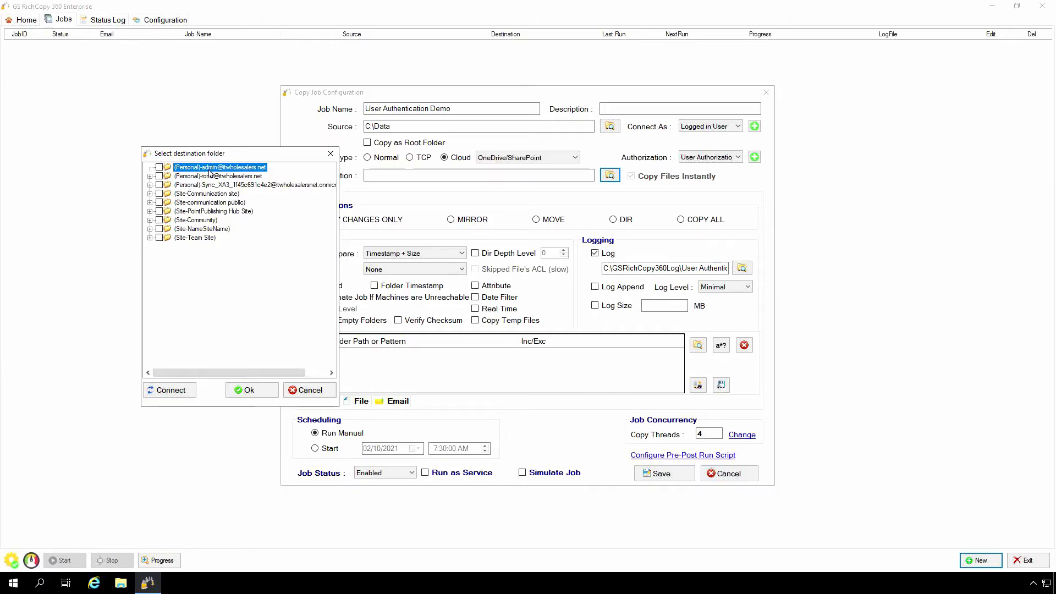
left_click(160, 168)
left_click(150, 238)
left_click(161, 246)
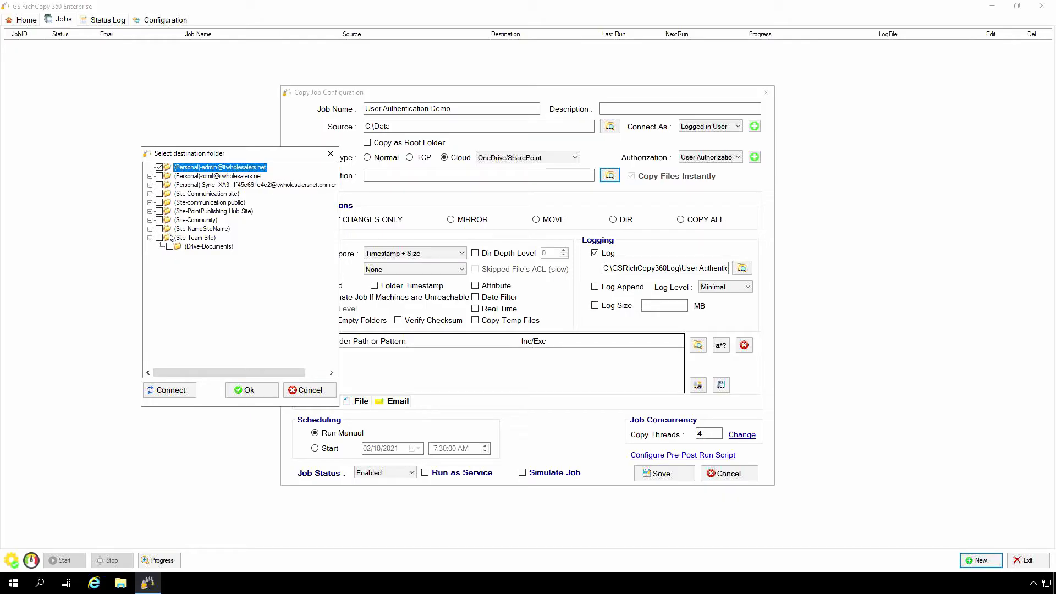
left_click(247, 392)
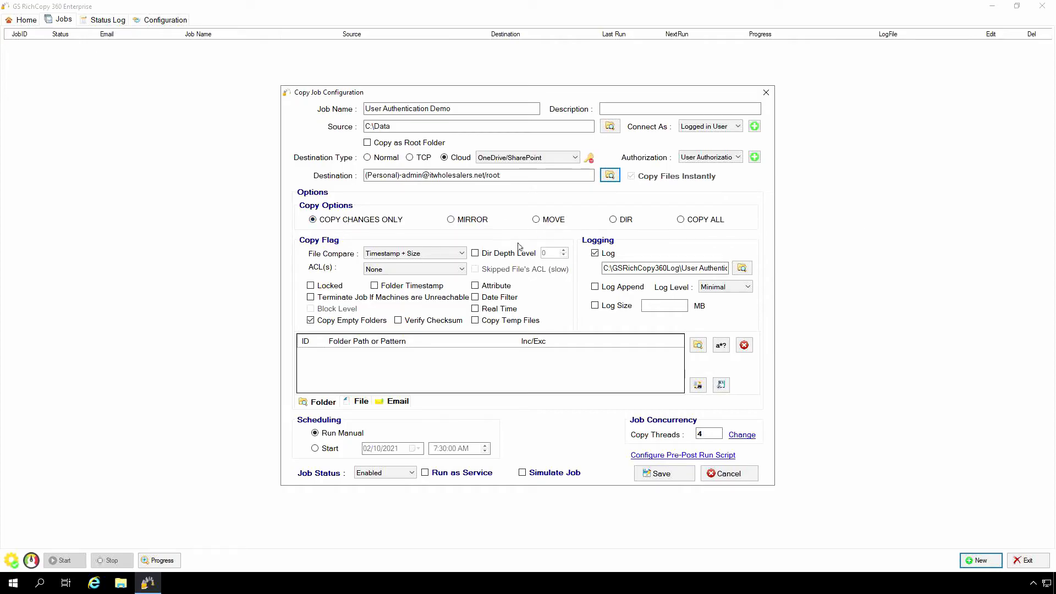
- Set File Compare to Modified Timestamp, enable the Locked and Folder Timestamp copy flags, and save the job
left_click(396, 254)
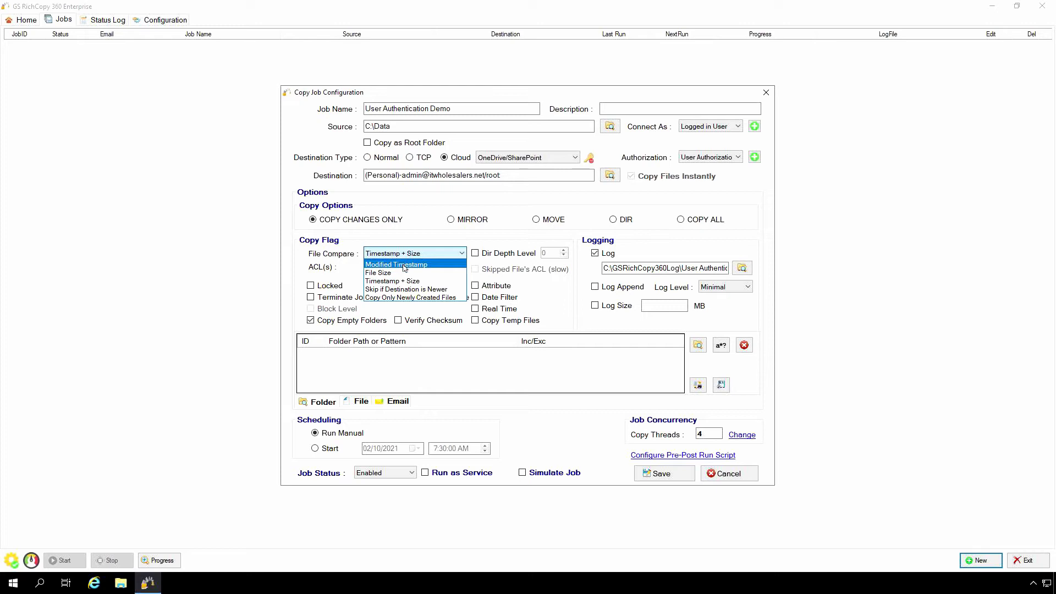
left_click(405, 266)
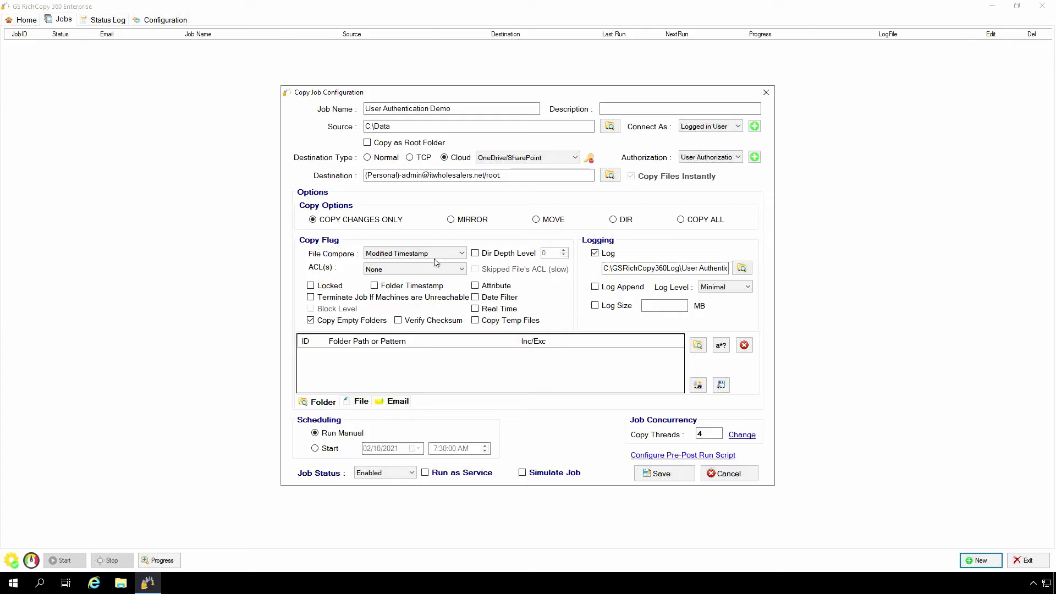
left_click(311, 286)
left_click(382, 286)
left_click(649, 474)
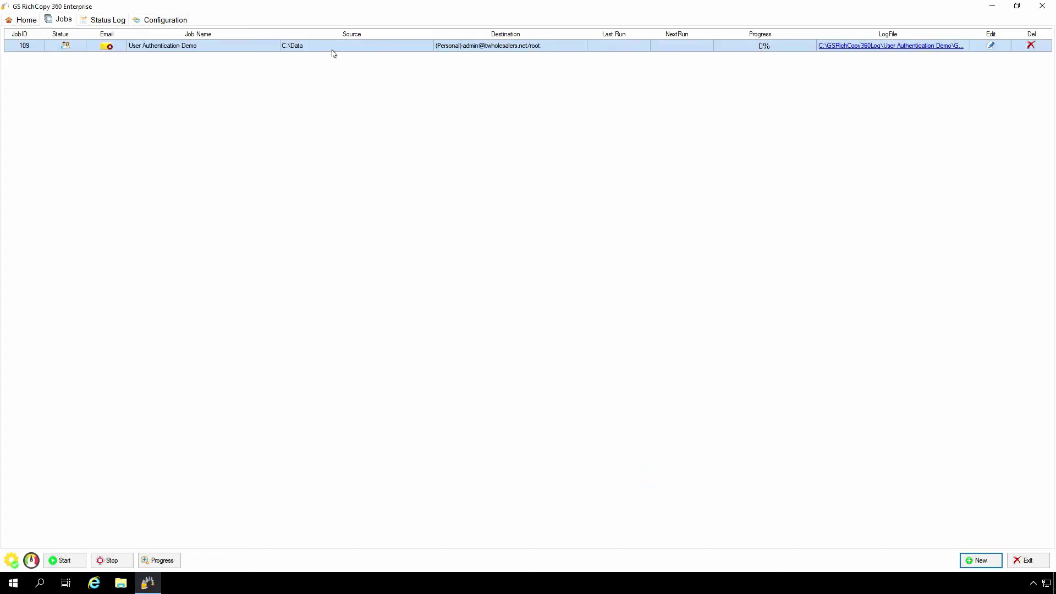
- Start the User Authentication Demo job and review its run details
right_click(354, 49)
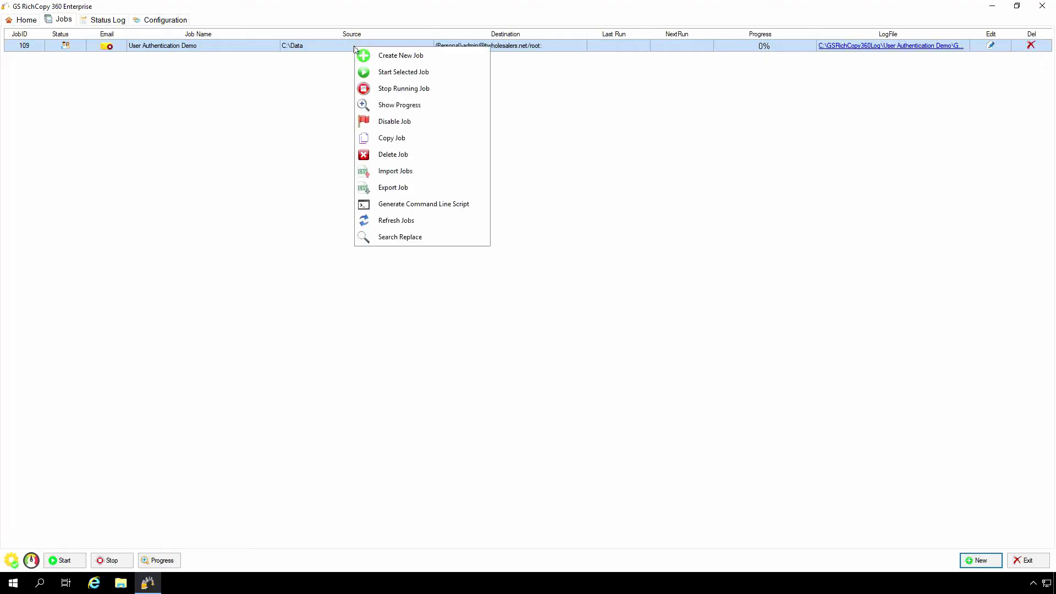
left_click(373, 73)
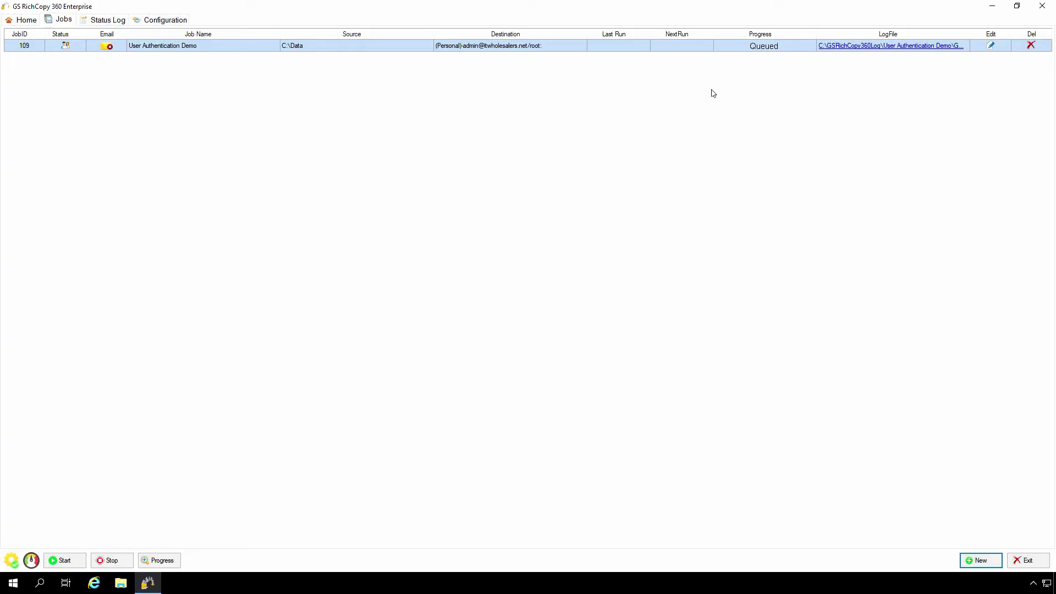
left_click(774, 50)
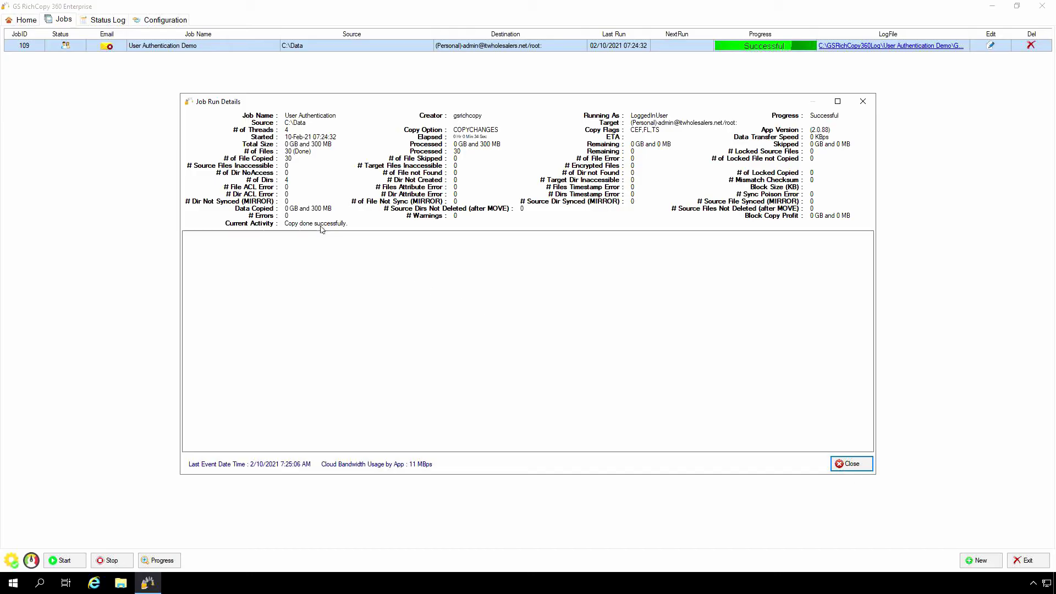
left_click(847, 465)
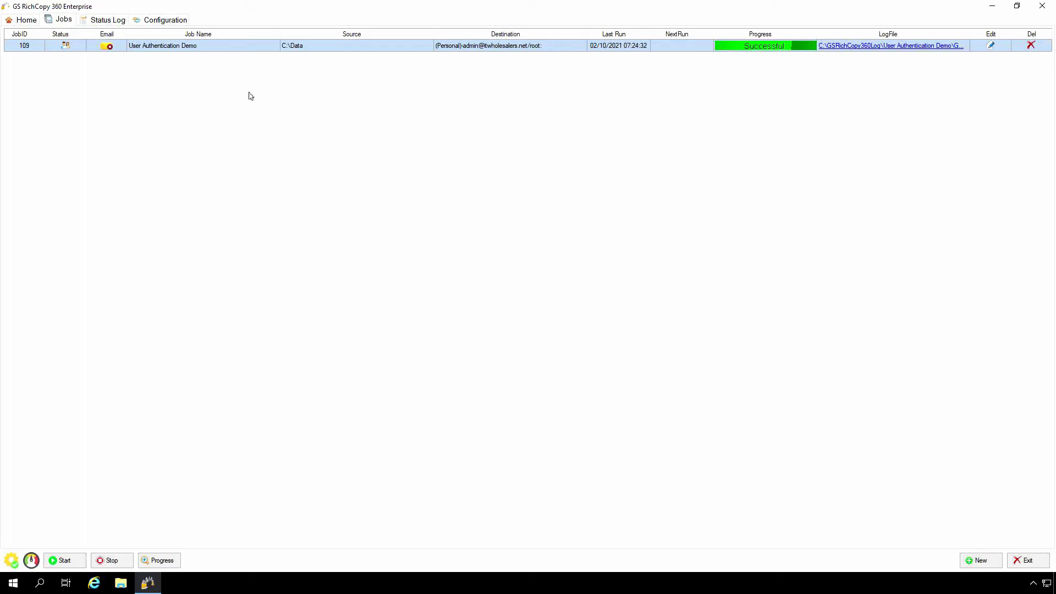
- Create another job, bypassing the schedule wizard as an expert user to reach a blank job configuration
right_click(243, 70)
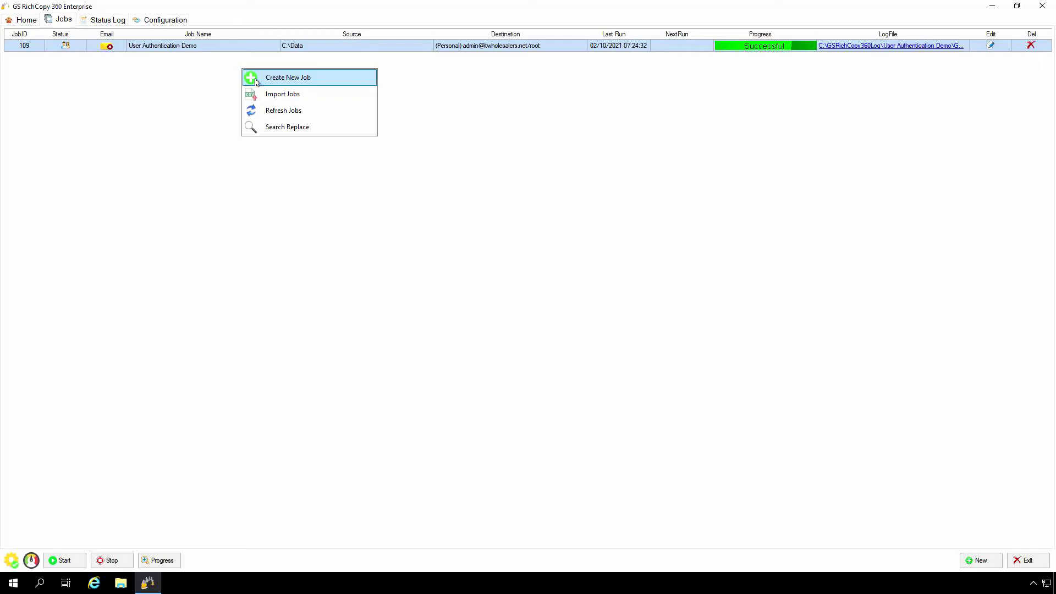
left_click(257, 82)
left_click(491, 325)
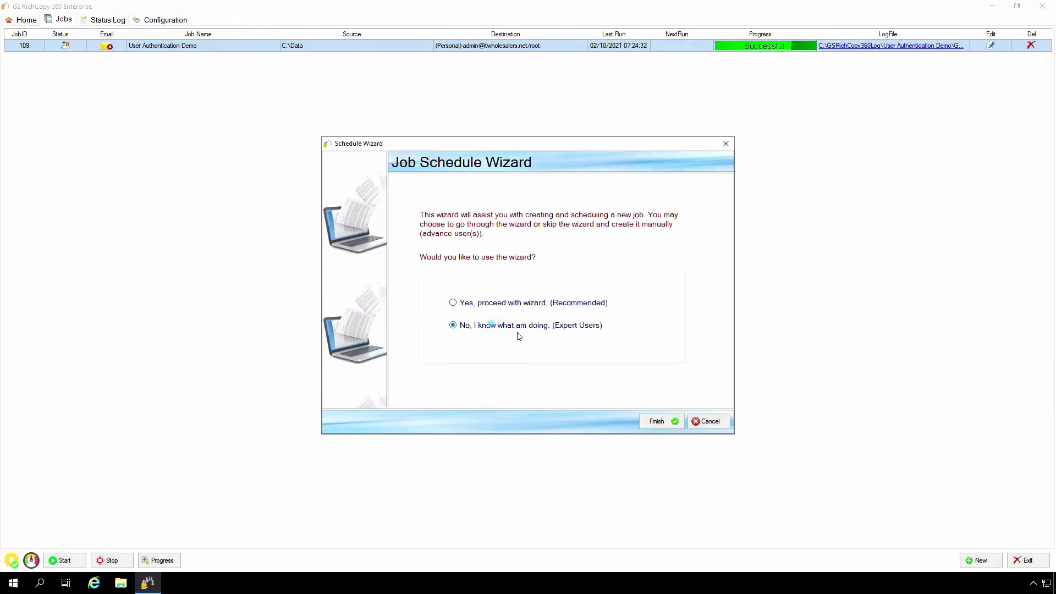
left_click(658, 421)
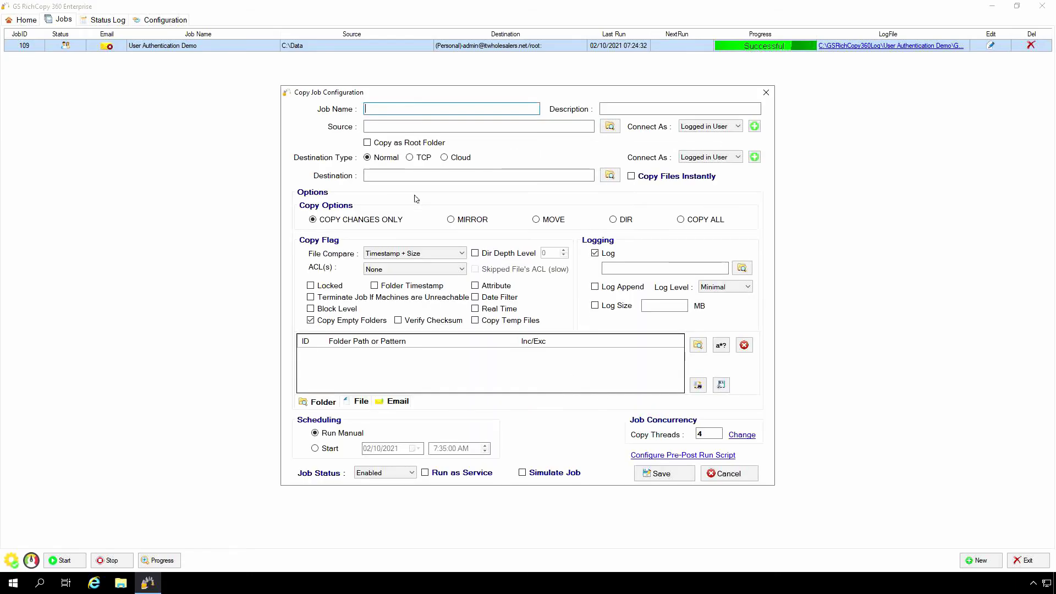
- Name the job App Authentication and set its source to the Data folder on drive C
type("A")
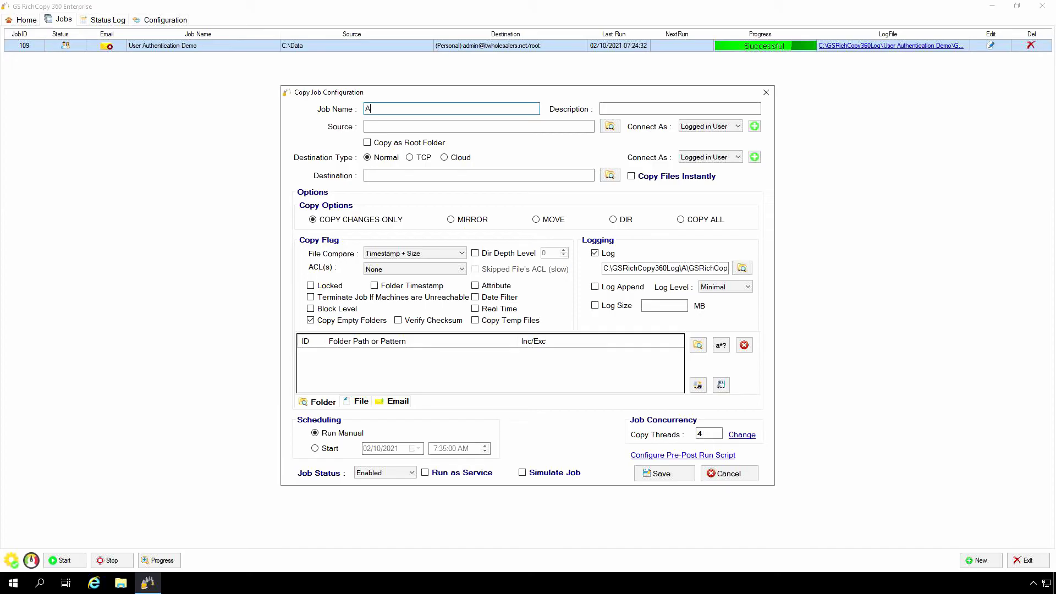
type("pp Authentication")
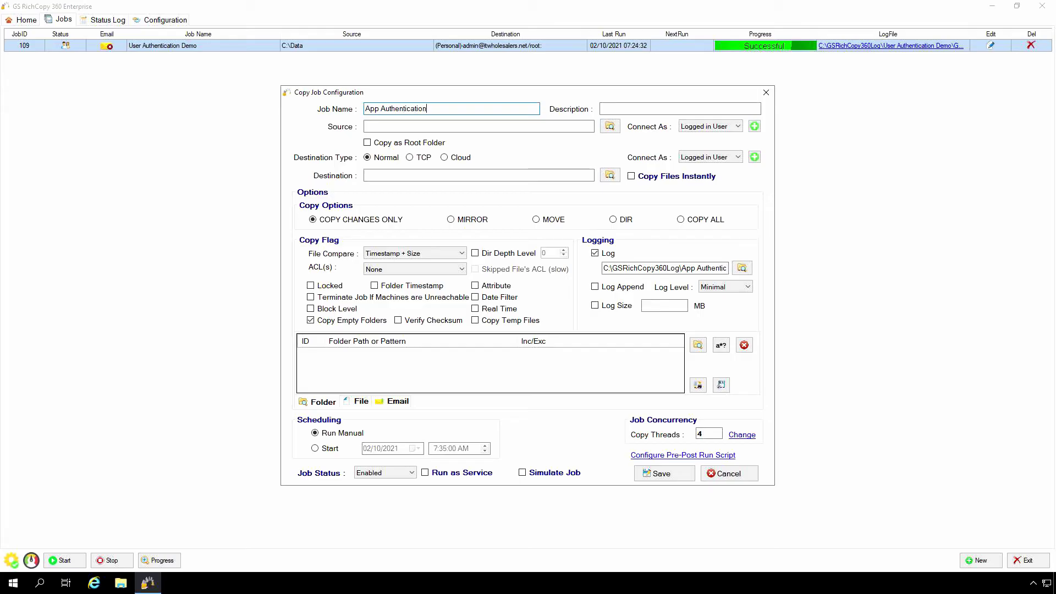
left_click(610, 127)
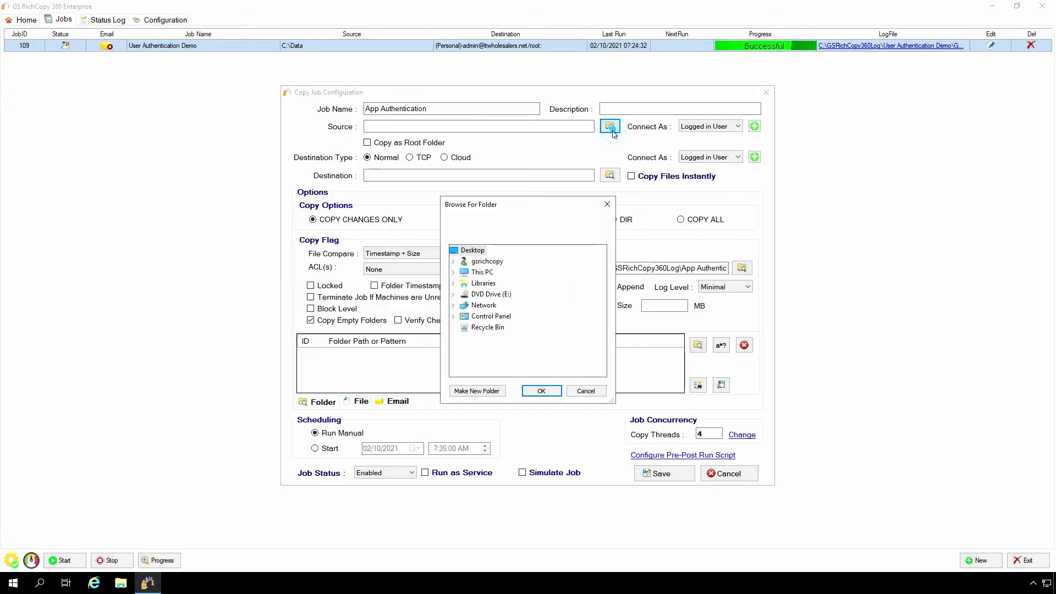
left_click(454, 273)
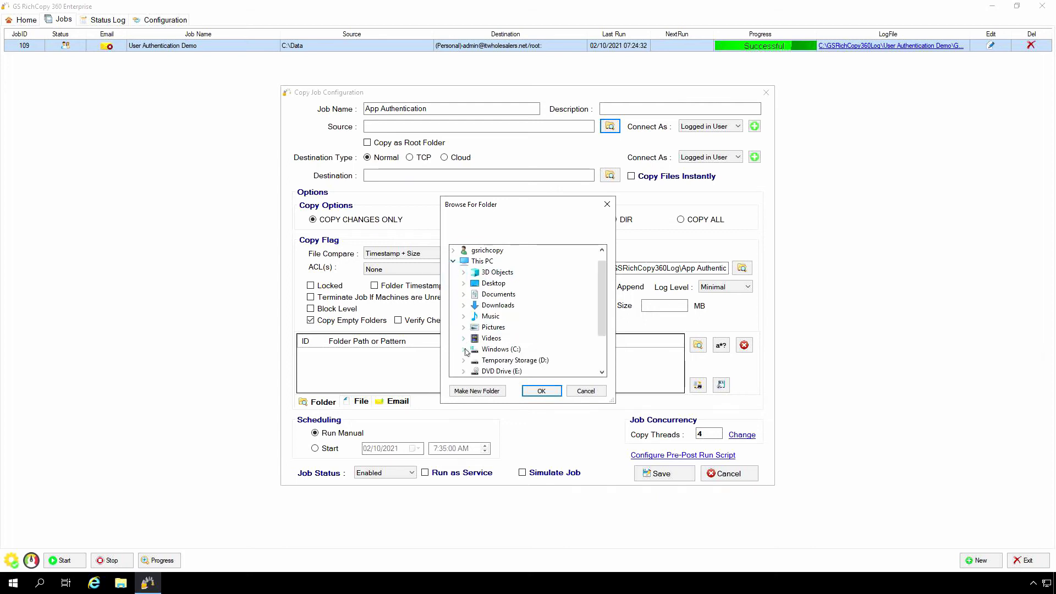
left_click(464, 349)
double_click(499, 273)
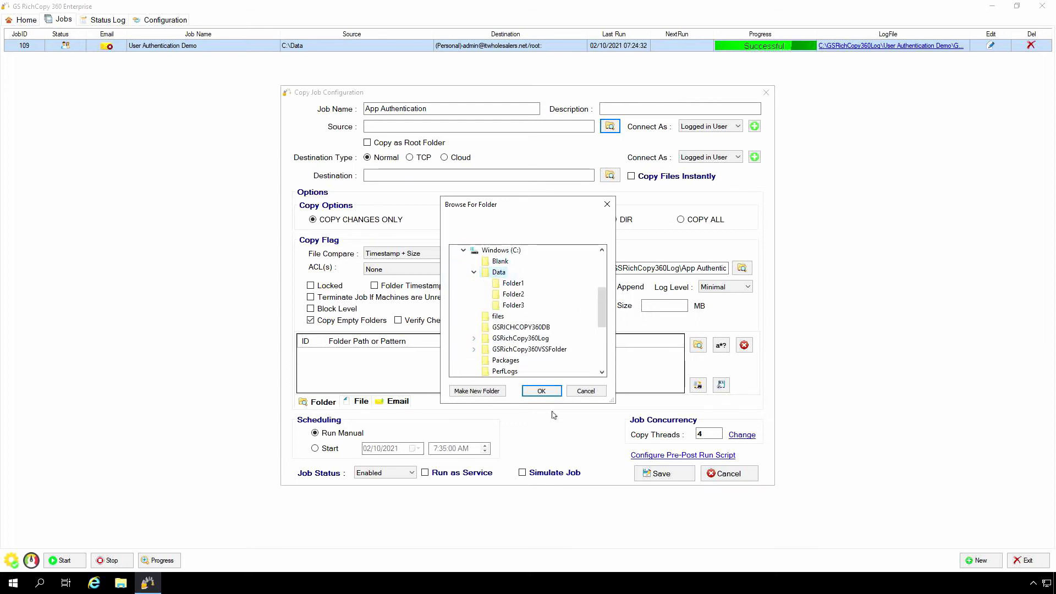
left_click(541, 391)
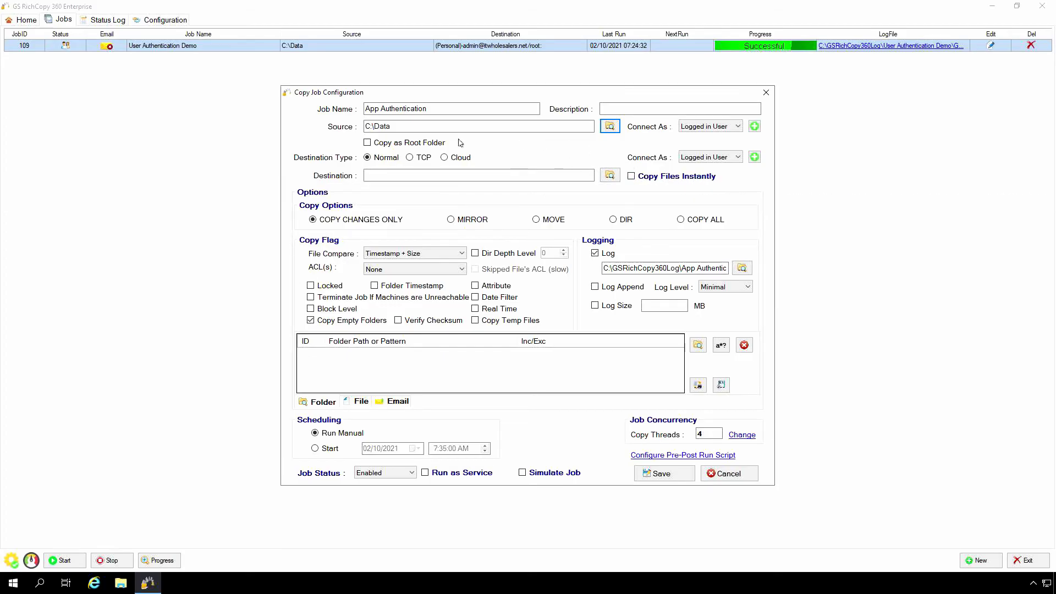
- Set the destination type to Cloud with OneDrive/SharePoint and the authorization to App Authentication
left_click(456, 159)
left_click(510, 159)
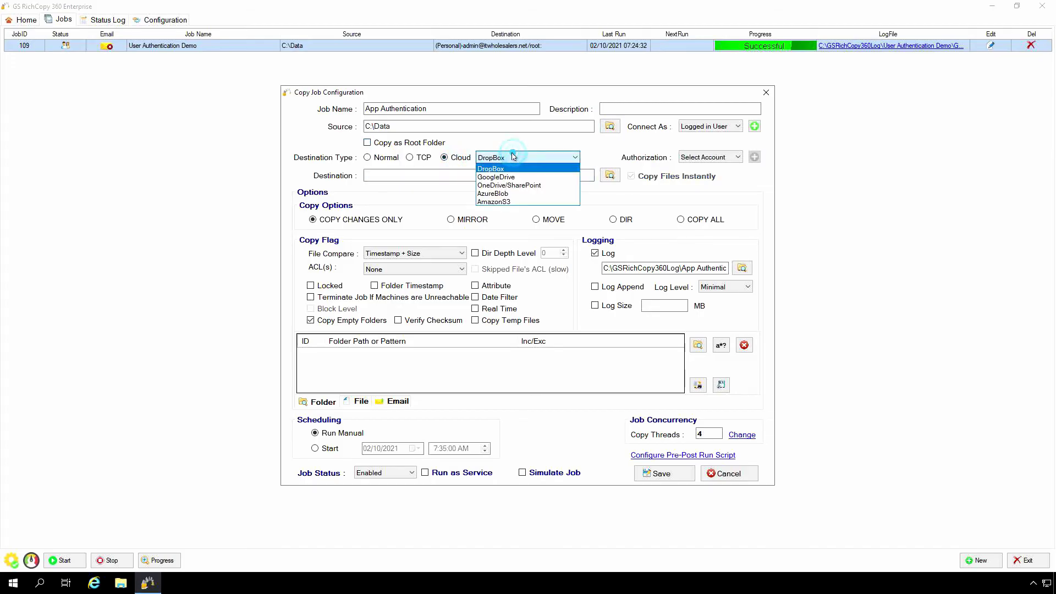
left_click(527, 186)
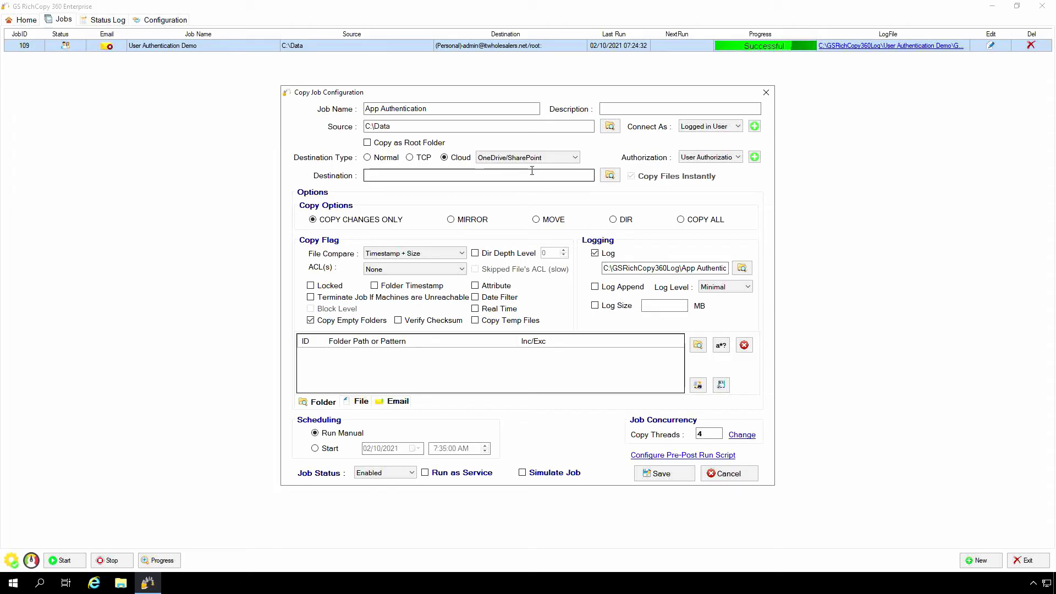
left_click(573, 159)
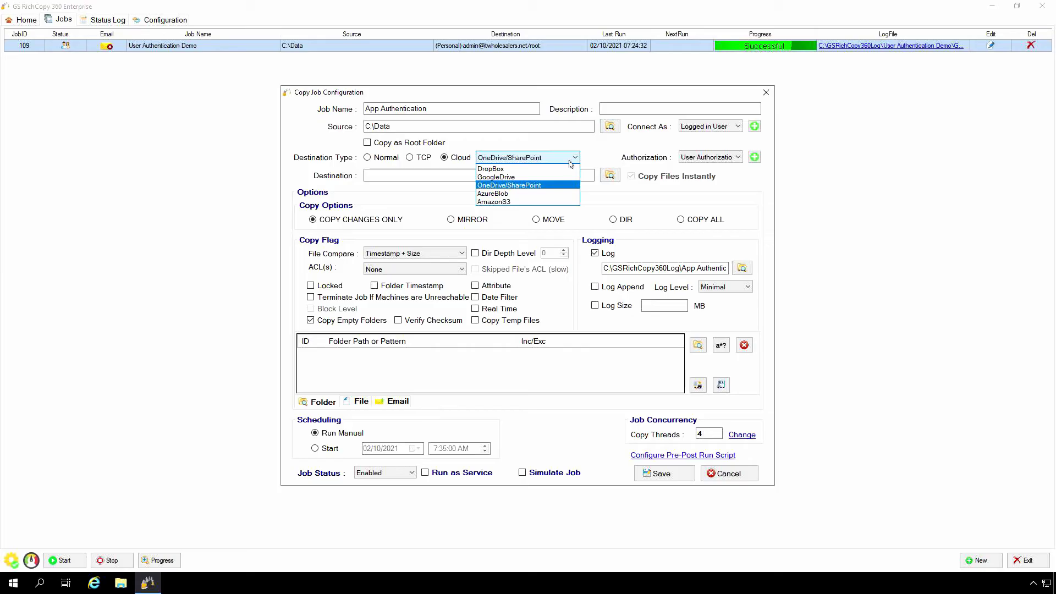
left_click(548, 186)
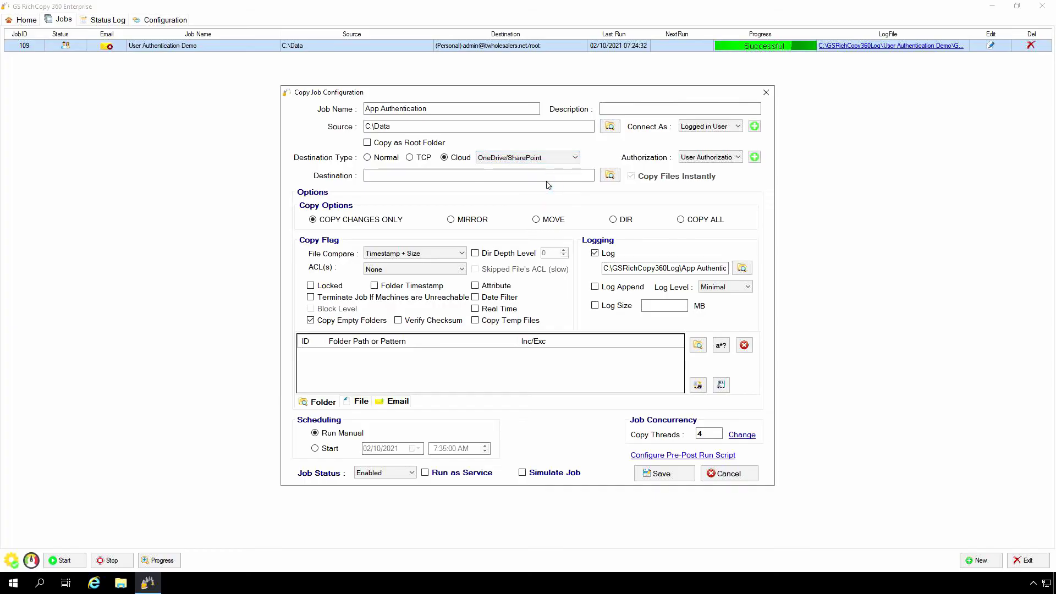
left_click(728, 158)
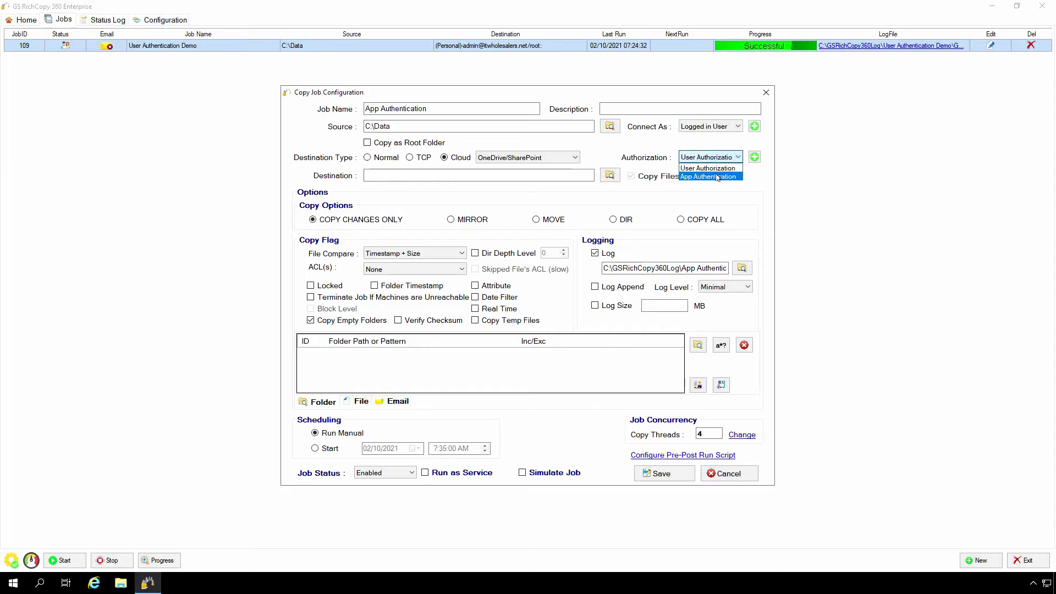
left_click(717, 176)
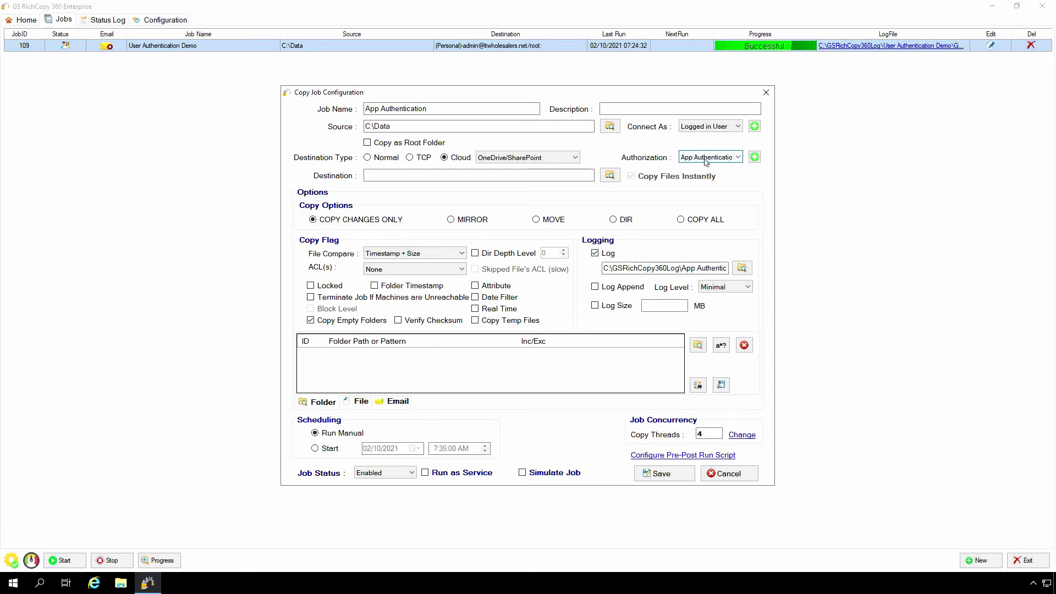
left_click(610, 175)
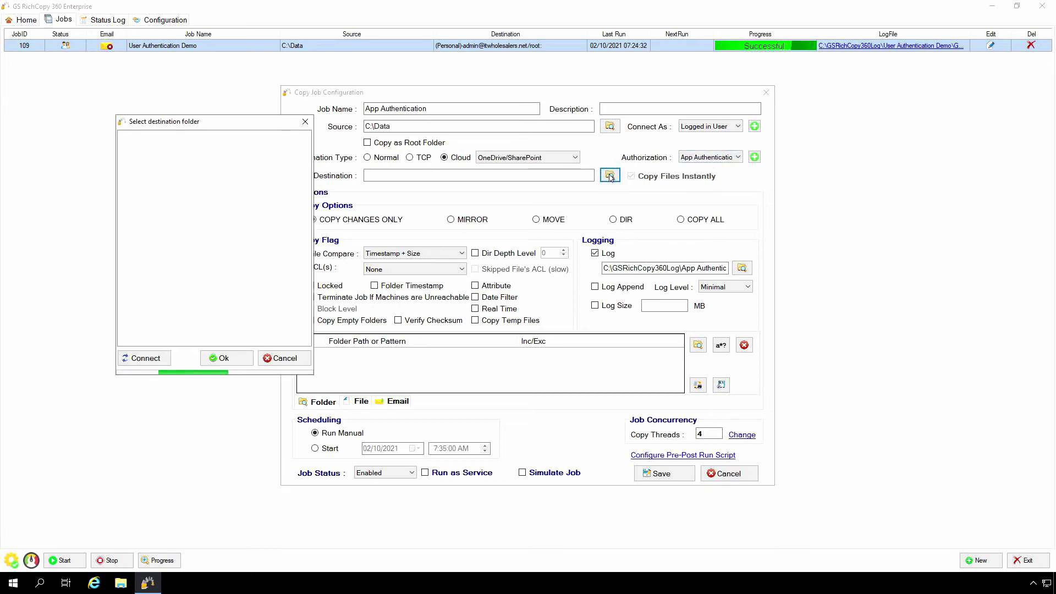
left_click(284, 358)
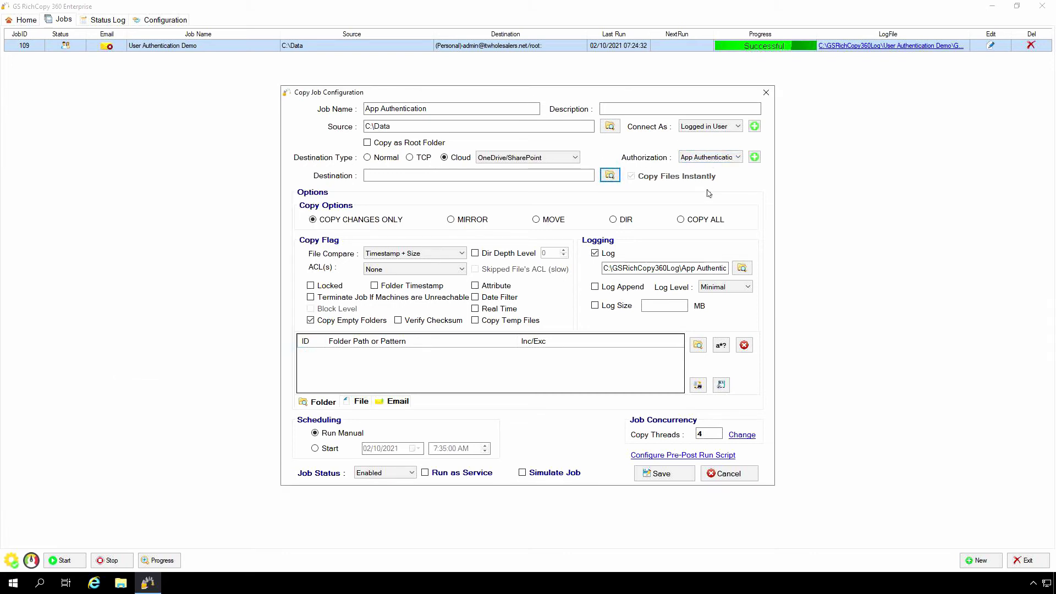
- Start a new cloud tenant authorization with the account alias App Authenication Demo
left_click(755, 157)
left_click(570, 181)
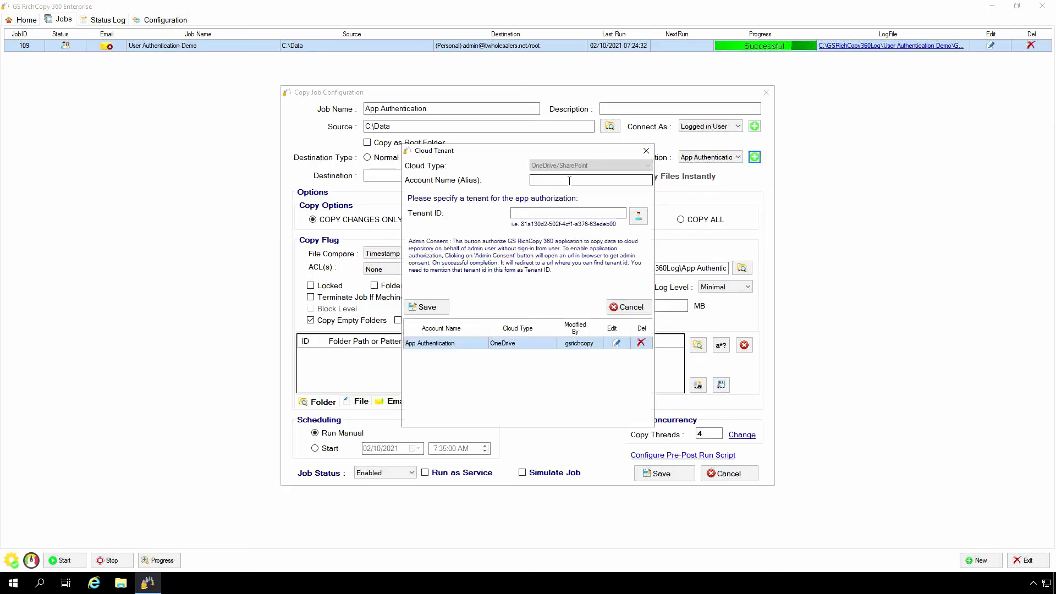
left_click(569, 180)
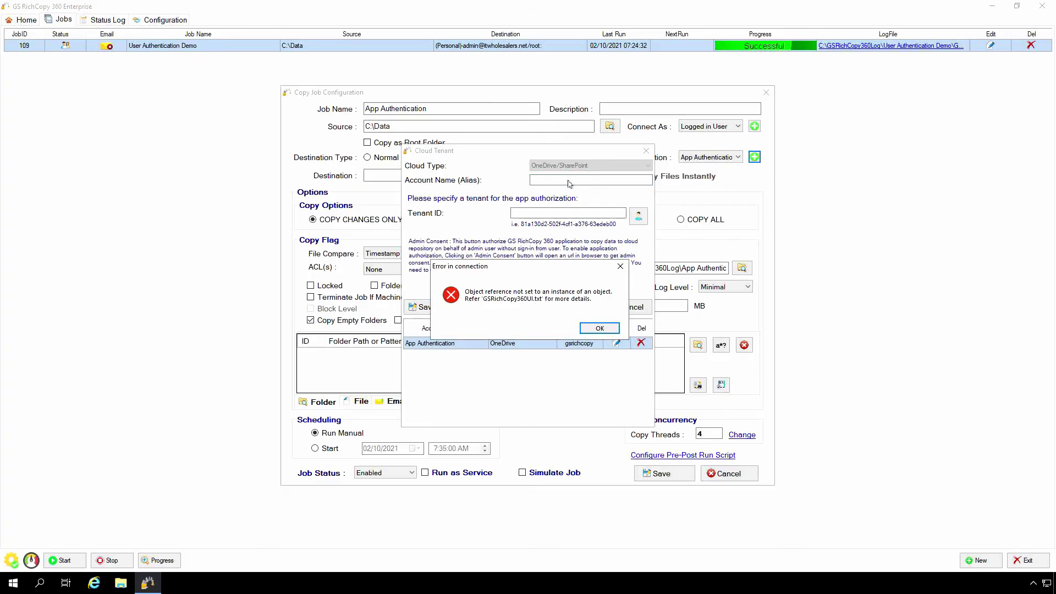
left_click(604, 327)
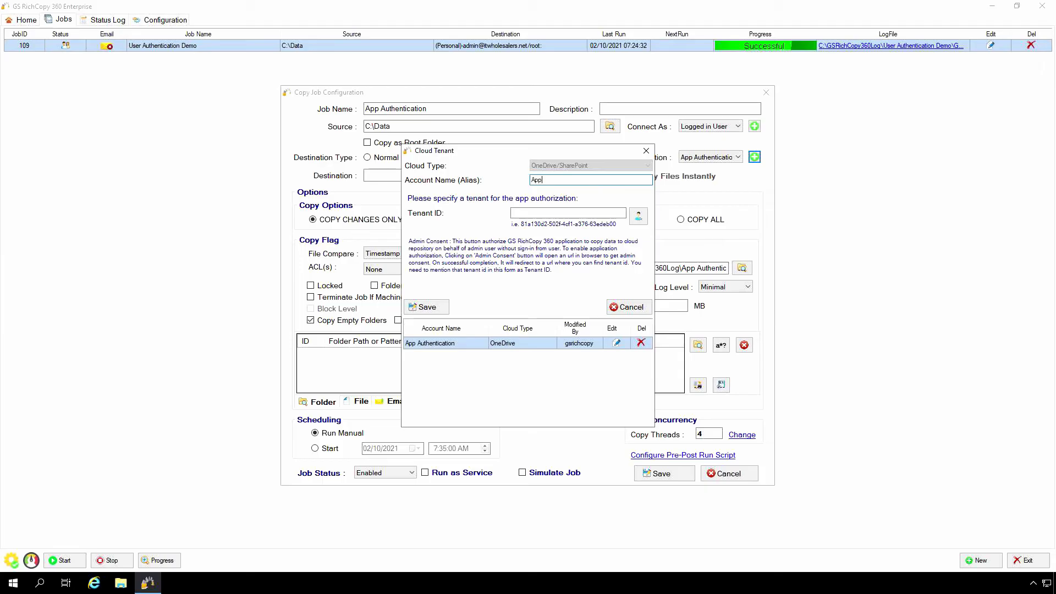
type("Authenication Demo")
- Request admin consent for the tenant, choose the signed-in admin account, and accept the permissions requested by GS RichCopy 360
left_click(638, 219)
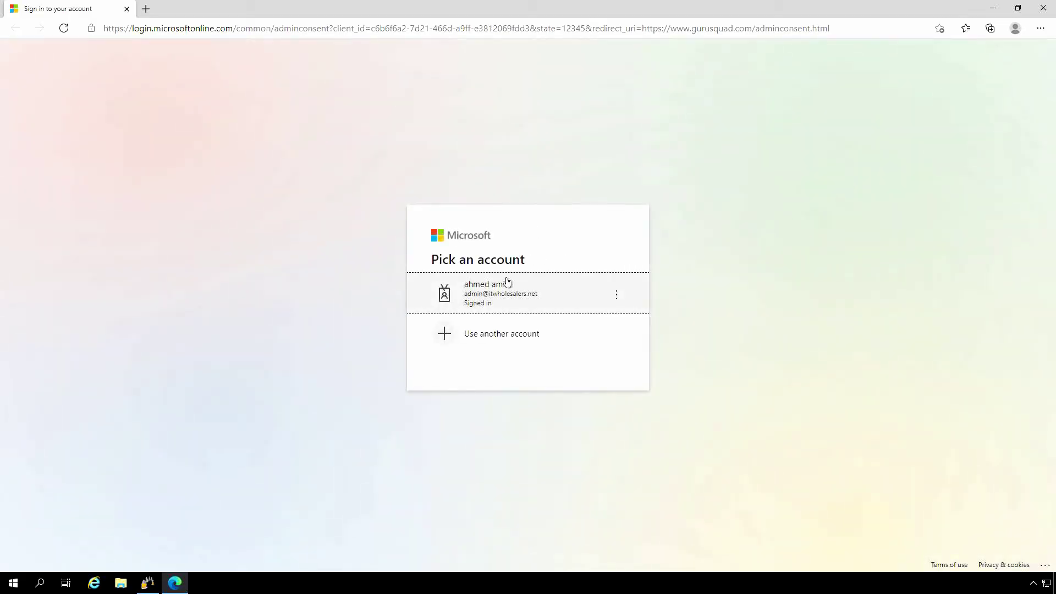
left_click(499, 295)
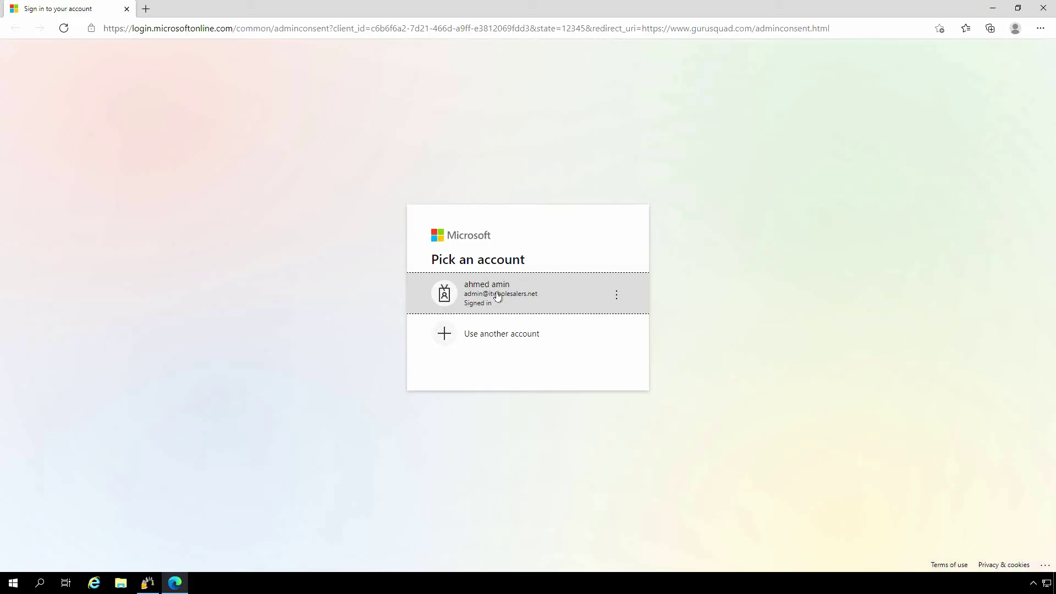
left_click(498, 296)
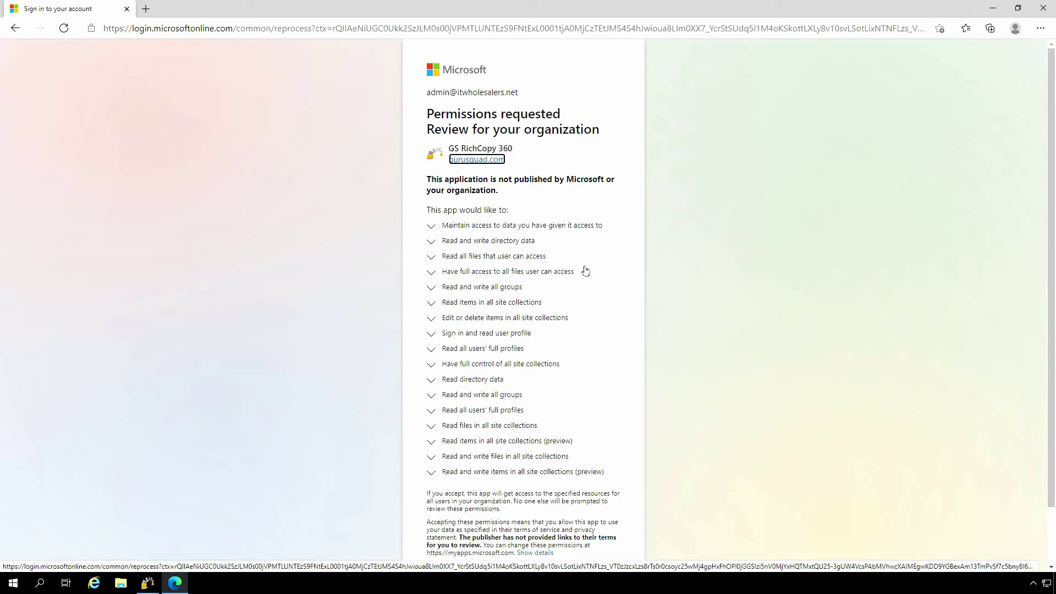
scroll(585, 270, "down", 2)
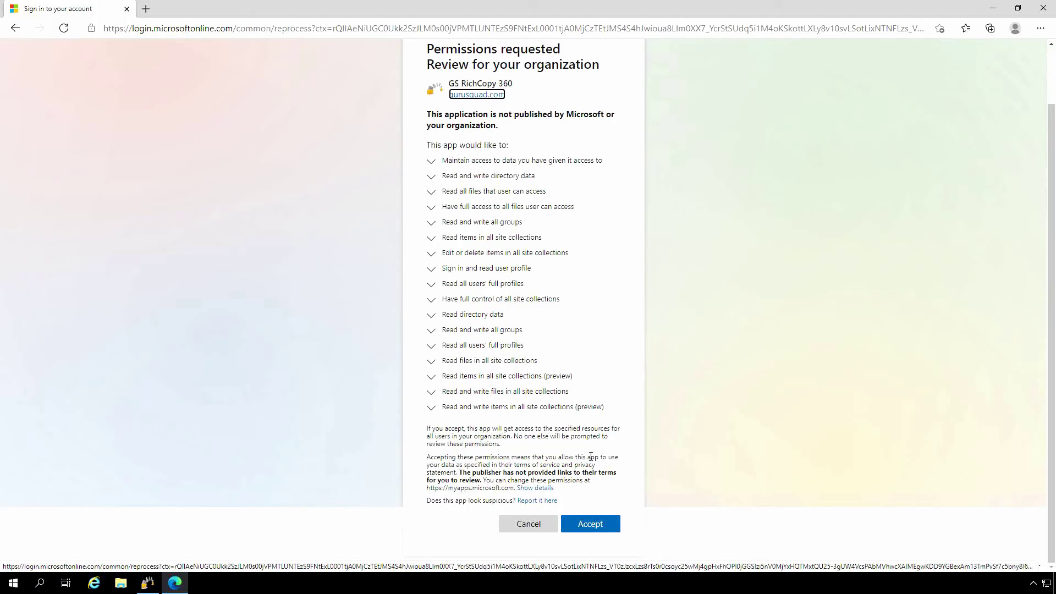
left_click(596, 526)
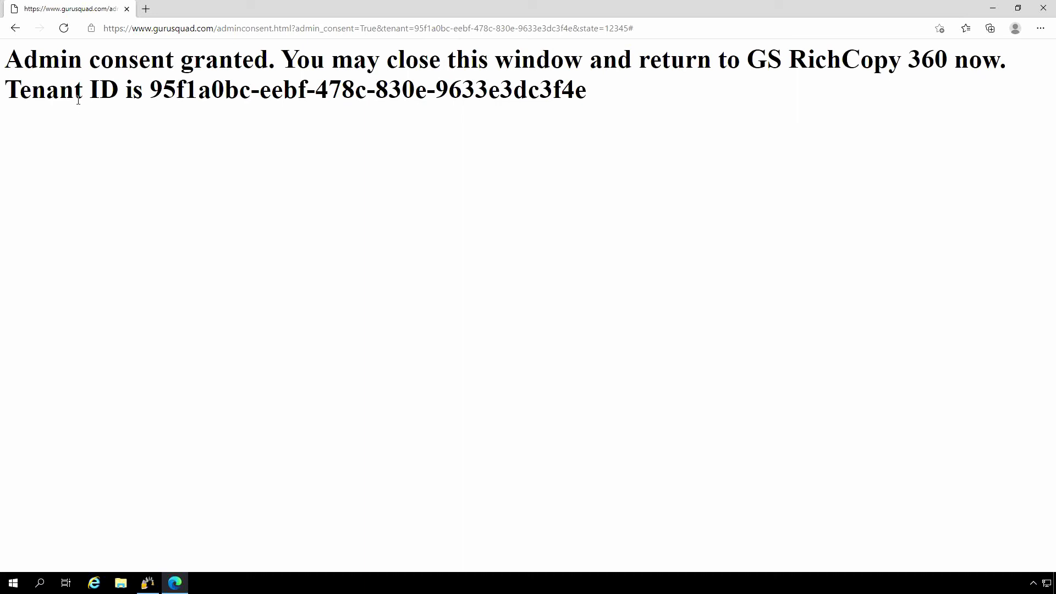
- Copy the tenant ID from the consent page text and again from the tenant parameter of its web address
left_click_drag(148, 89, 588, 93)
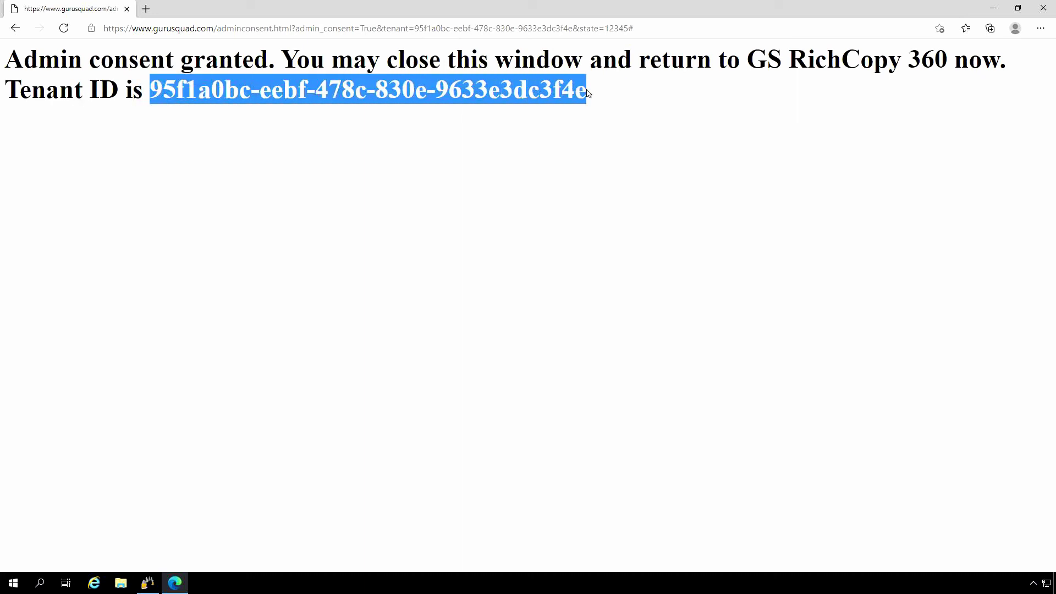
right_click(517, 92)
left_click(528, 102)
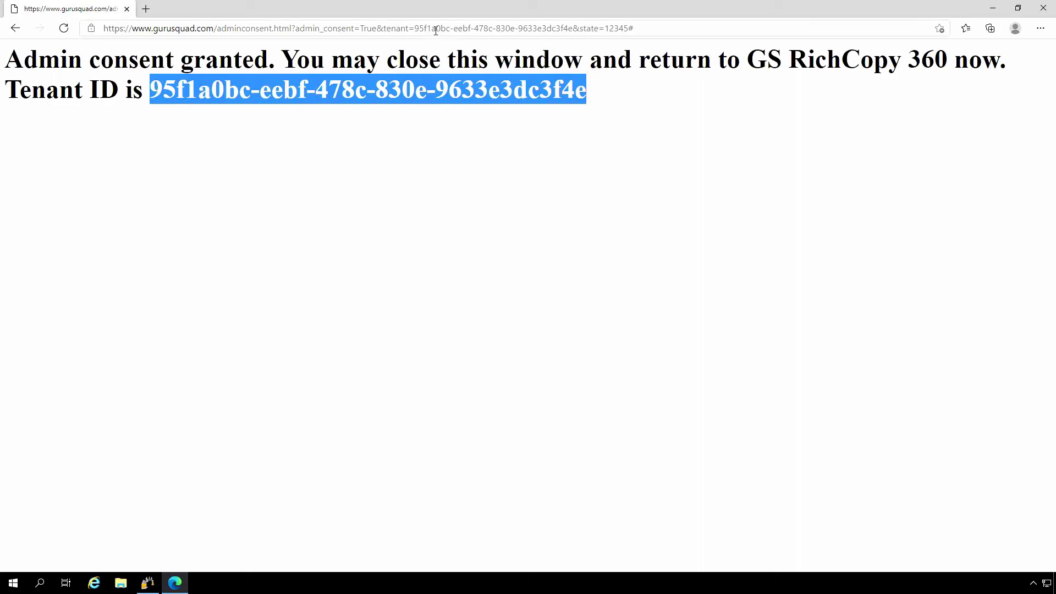
left_click(390, 30)
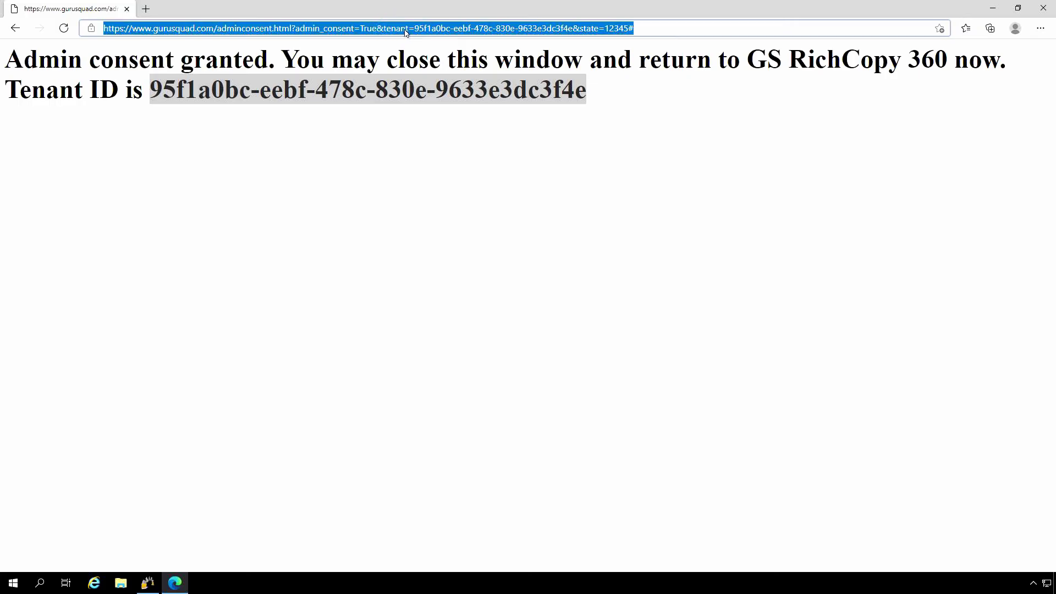
left_click(411, 28)
left_click_drag(416, 29, 569, 31)
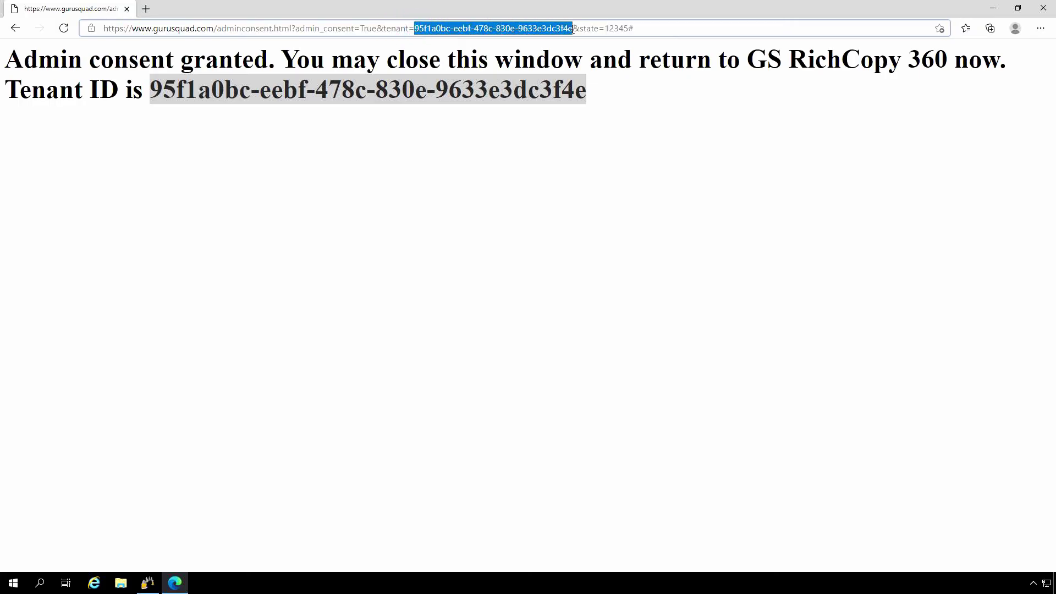
right_click(517, 33)
left_click(532, 121)
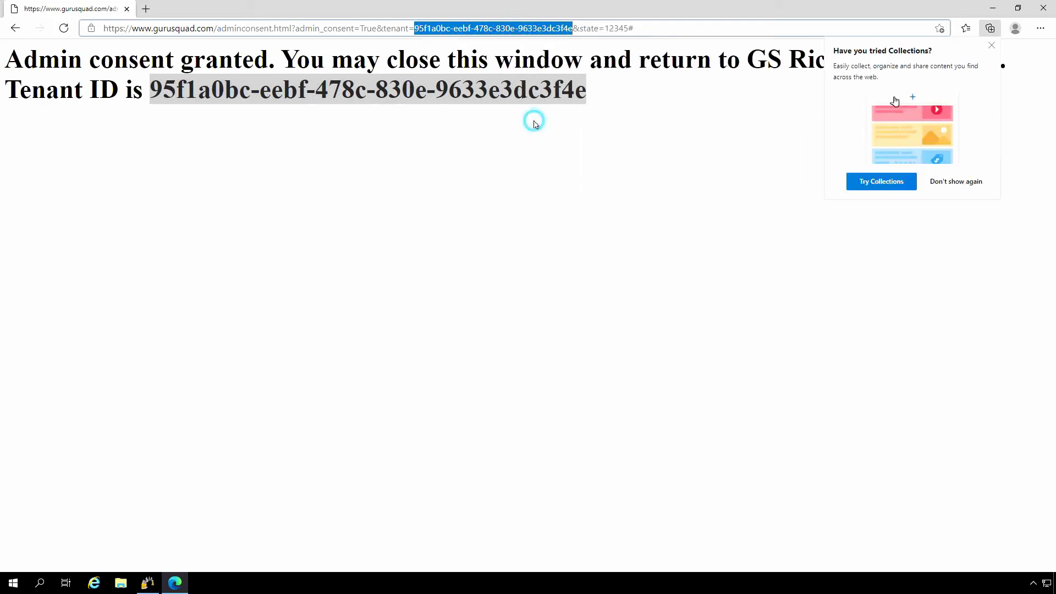
- Close the browser, paste the copied value as the Tenant ID, and save the cloud tenant
left_click(1044, 8)
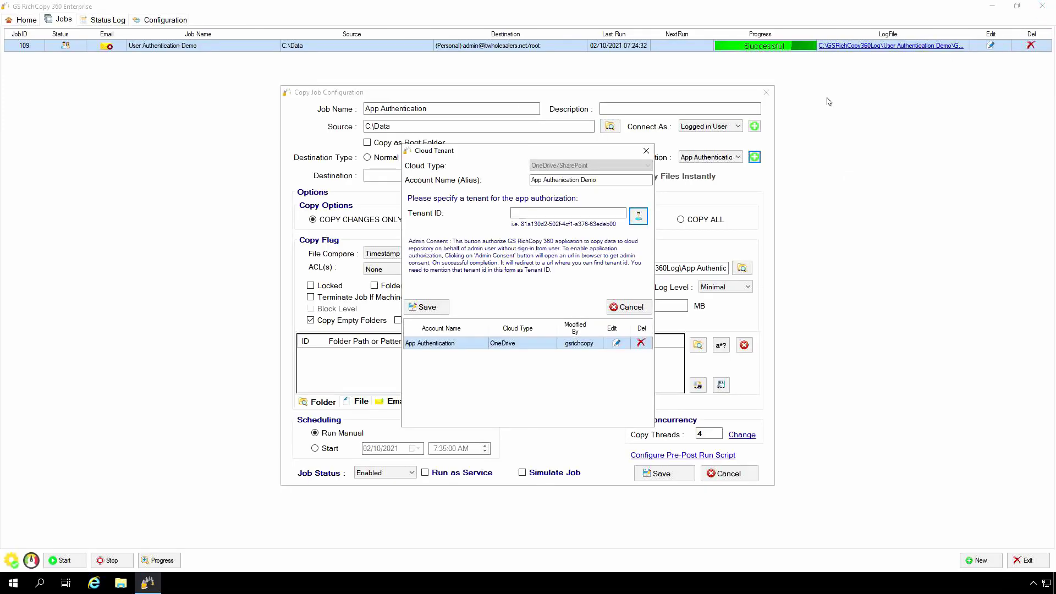
left_click(574, 211)
key("ctrl+v")
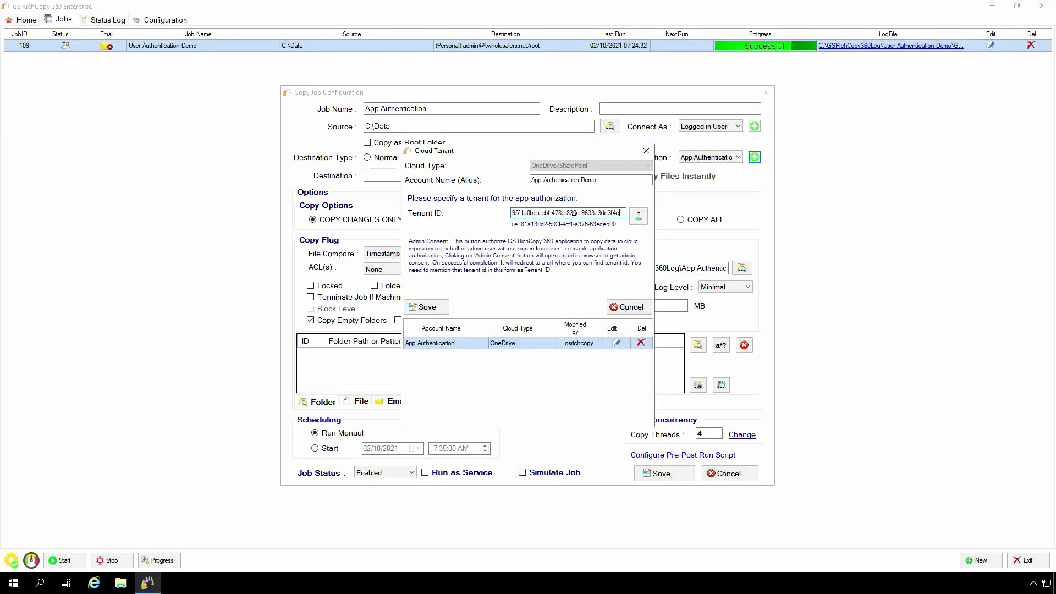
left_click(428, 306)
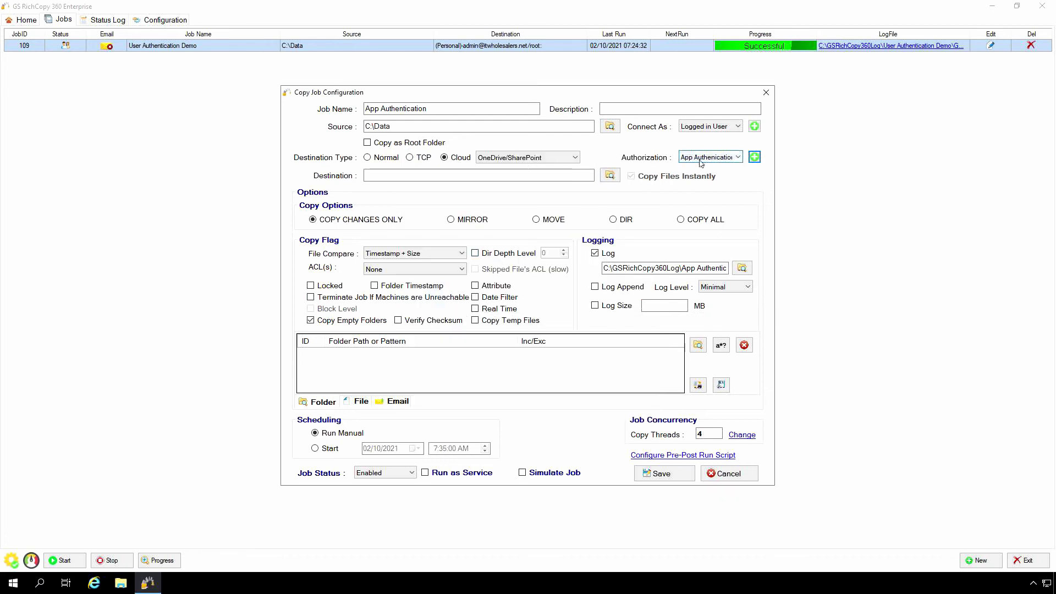
- Choose the Documents drive of the Team Site as the job's destination
left_click(611, 176)
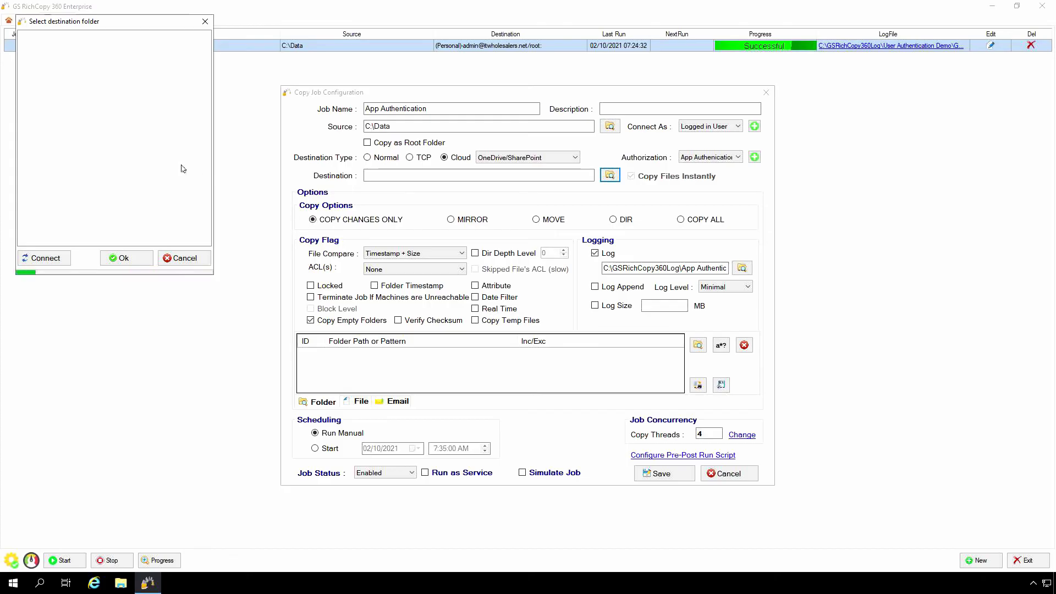
left_click(24, 106)
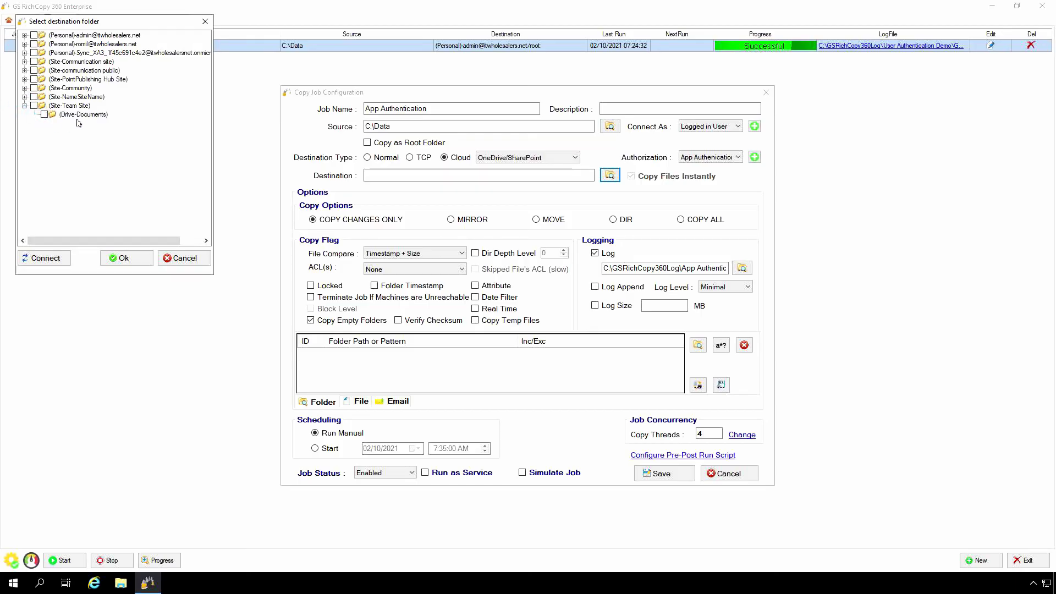
left_click(44, 114)
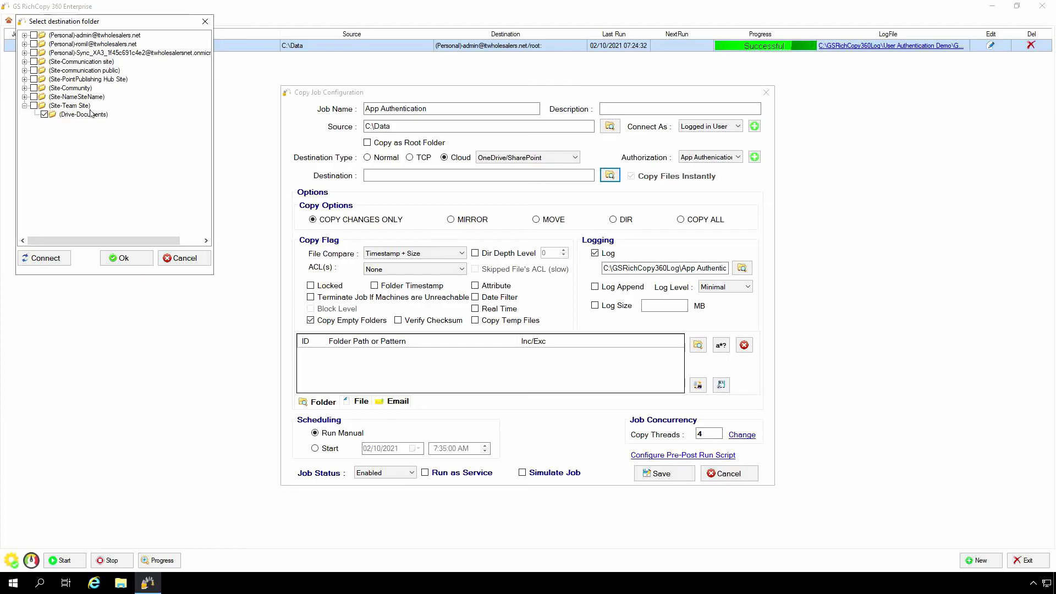
left_click(123, 257)
- Enable the Folder Timestamp and Locked copy flags and try to save the job
left_click(394, 286)
left_click(337, 286)
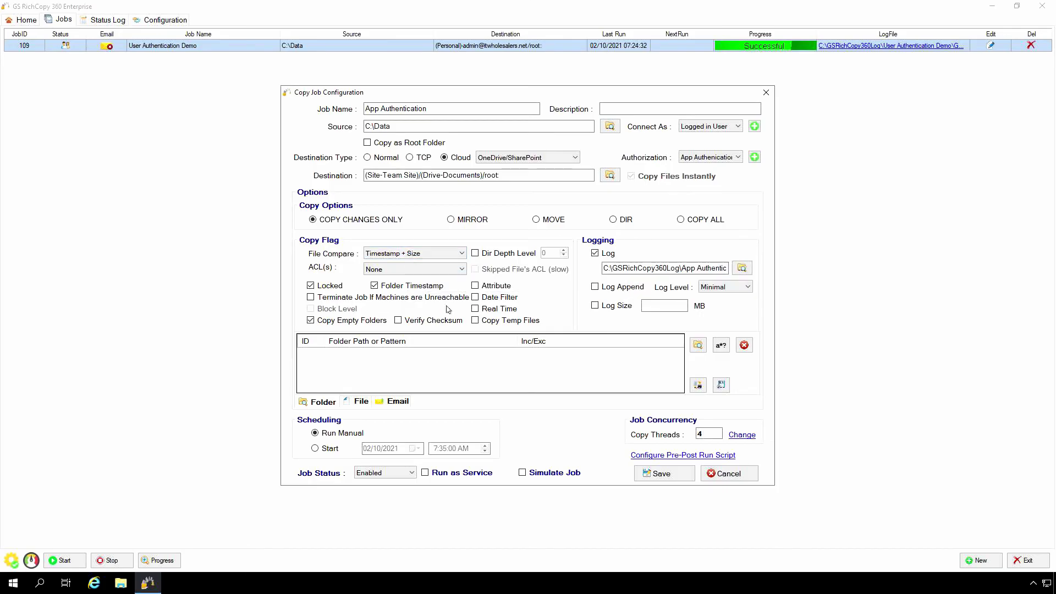
left_click(645, 471)
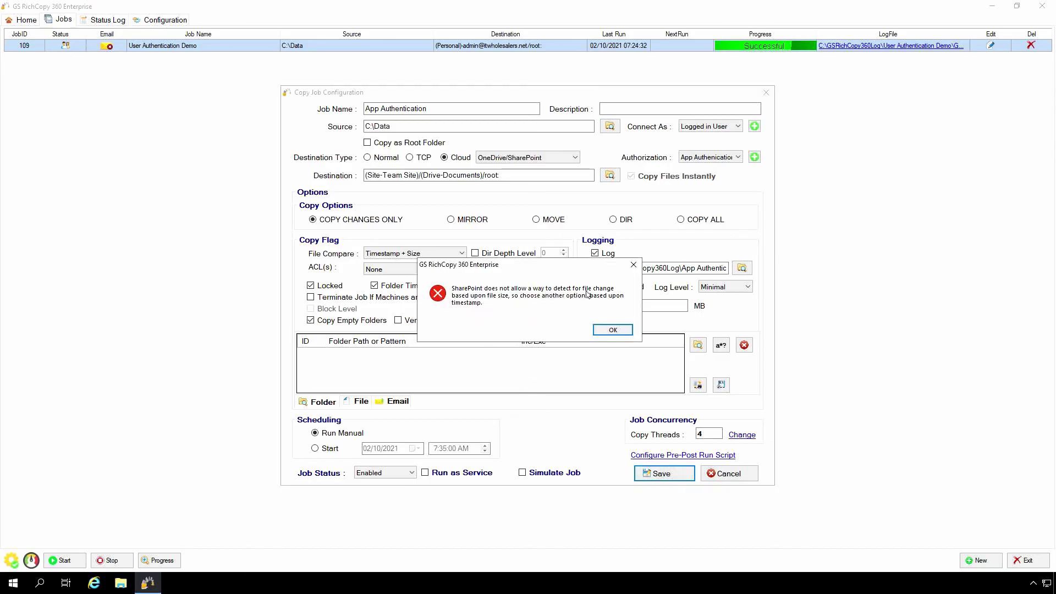
- Dismiss the file comparison error, set File Compare to Modified Timestamp, and save the App Authentication job
left_click(613, 329)
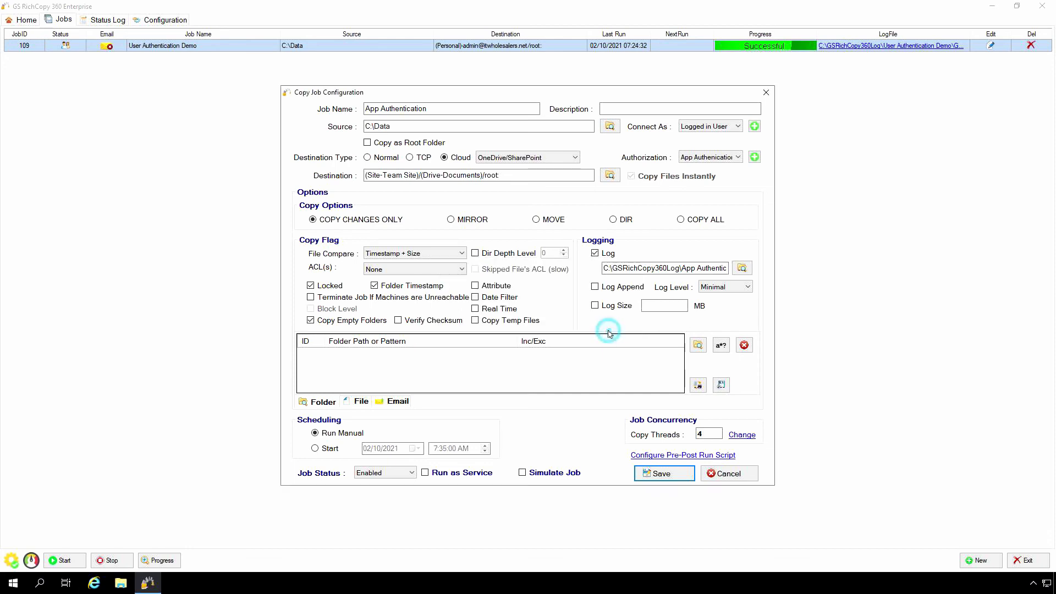
left_click(463, 253)
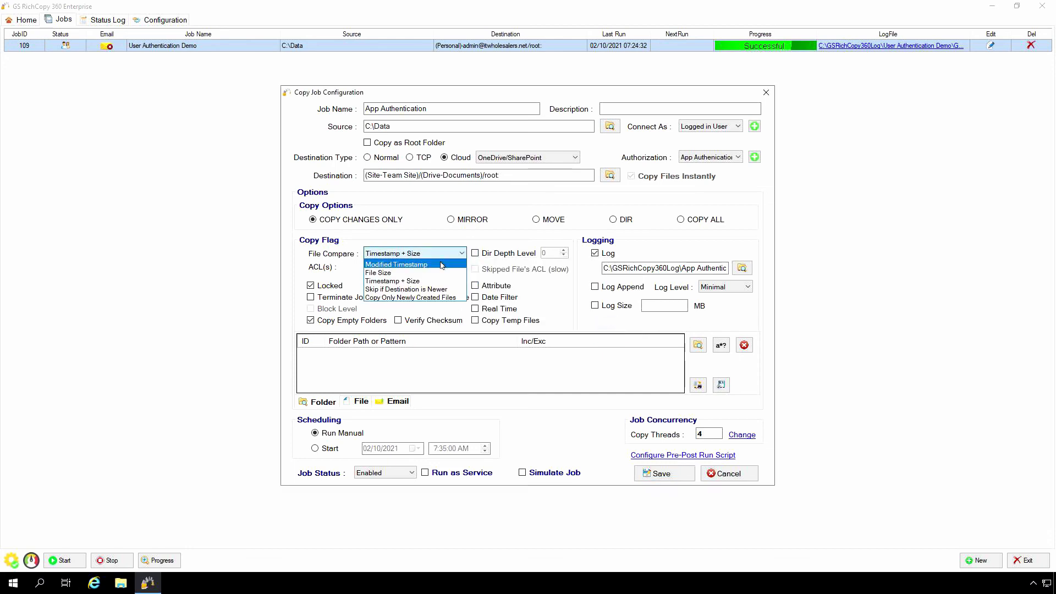
left_click(441, 265)
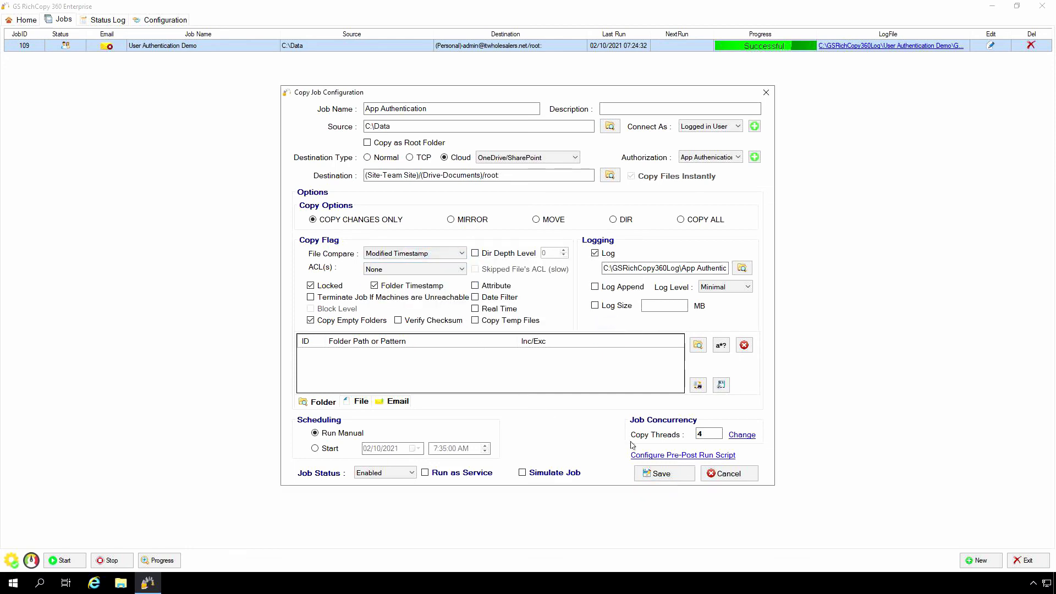
left_click(653, 475)
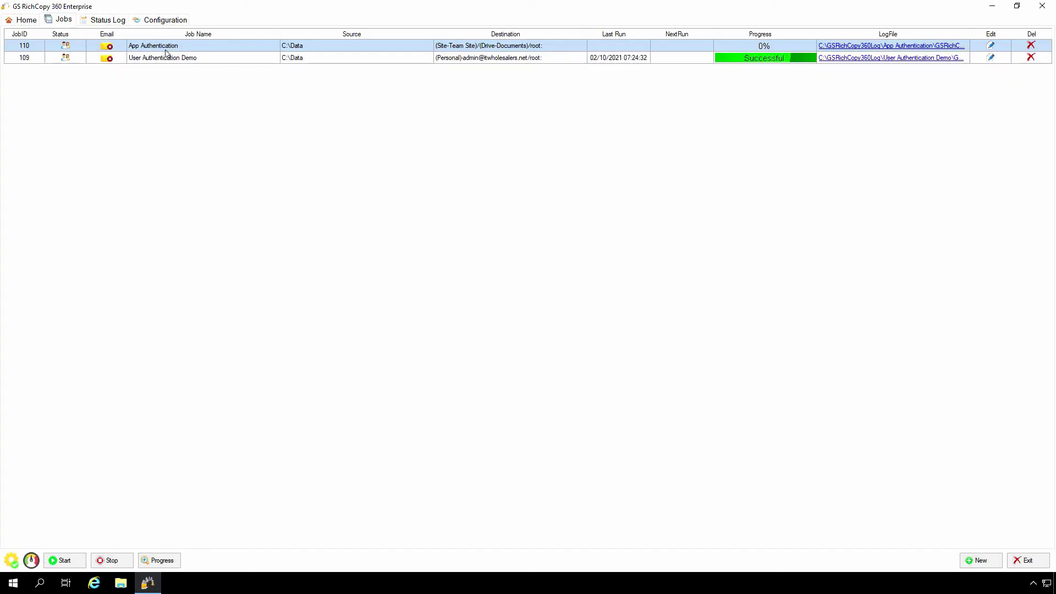
- Run the App Authentication job and check its run details until the copy finishes, dismissing the notification and closing the details
right_click(192, 48)
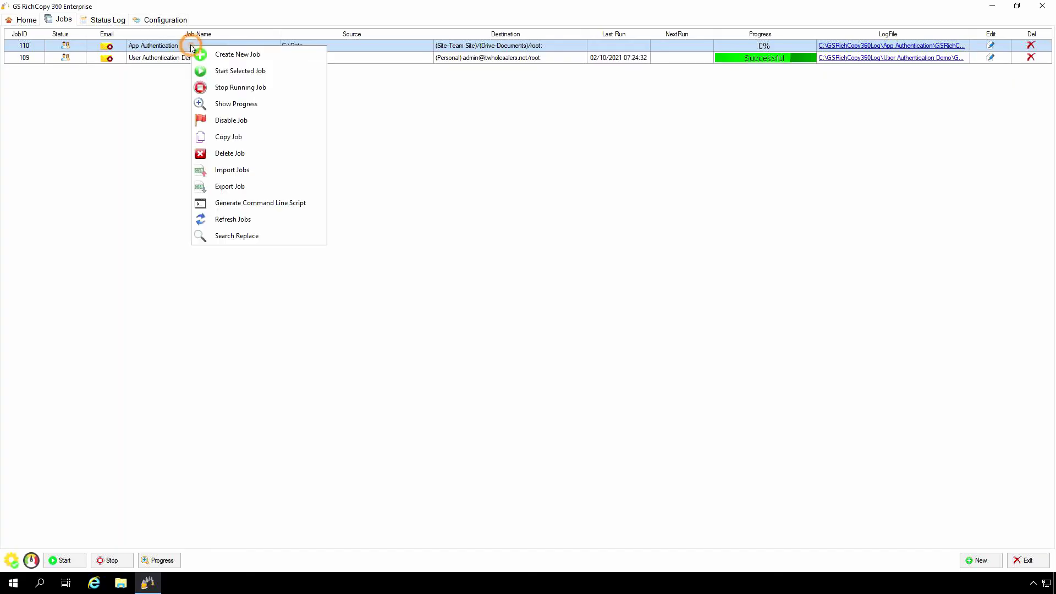
left_click(212, 70)
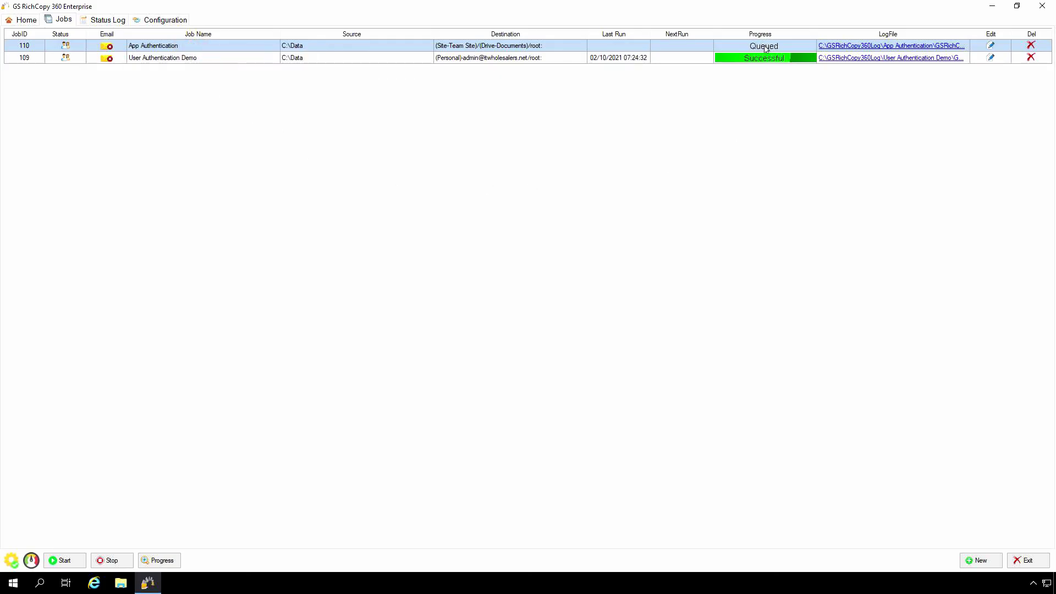
left_click(159, 561)
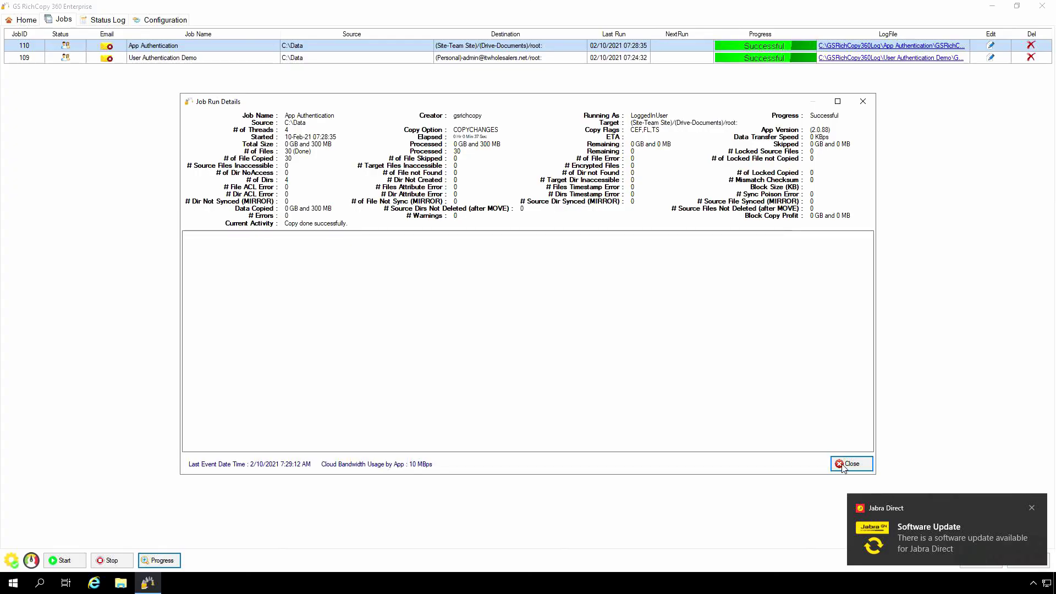
left_click(1032, 508)
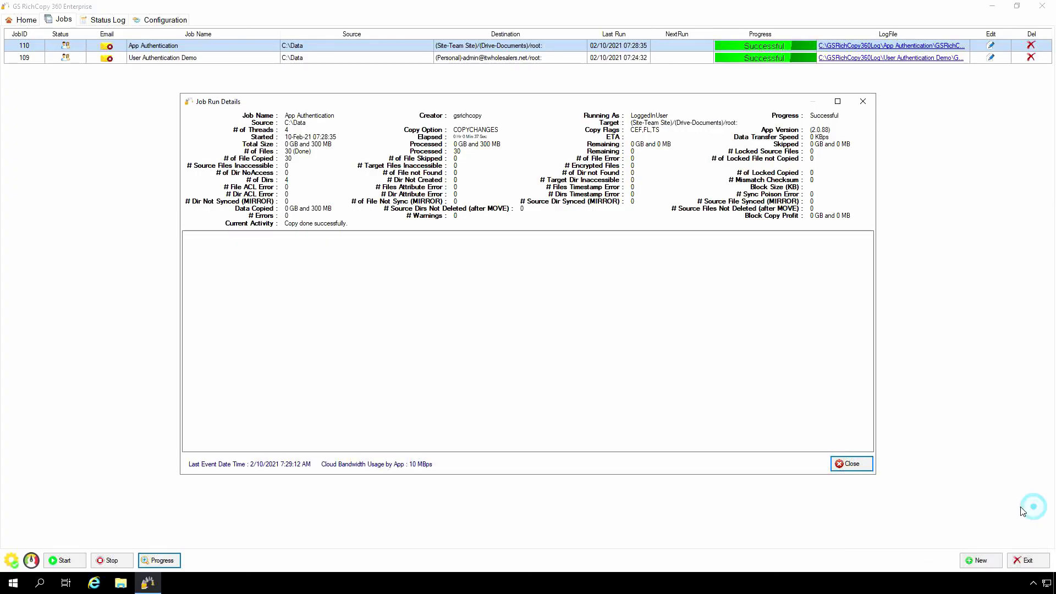
left_click(868, 466)
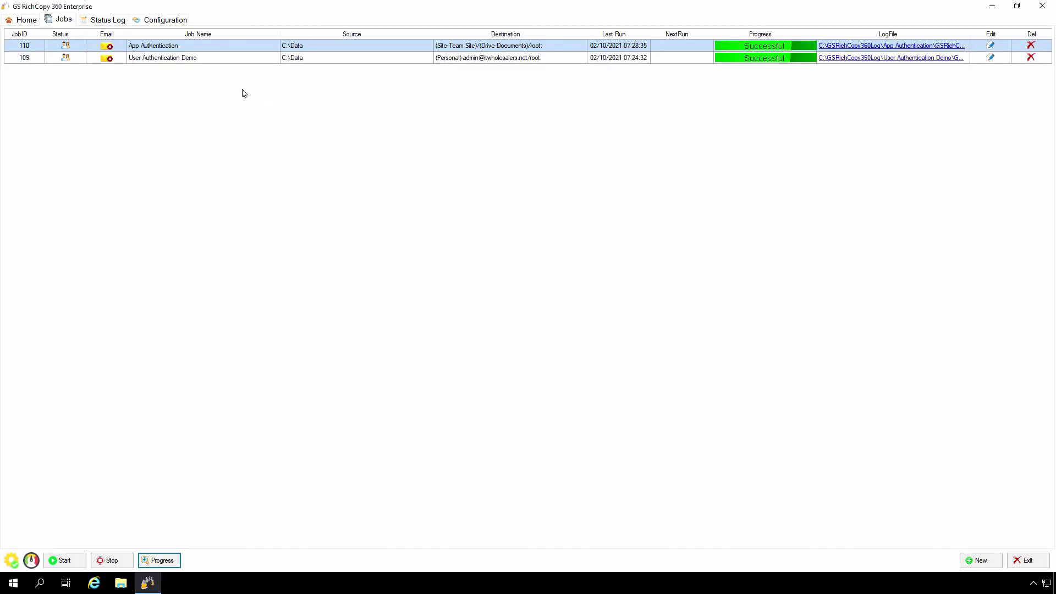
- Duplicate the User Authentication Demo job
left_click(240, 62)
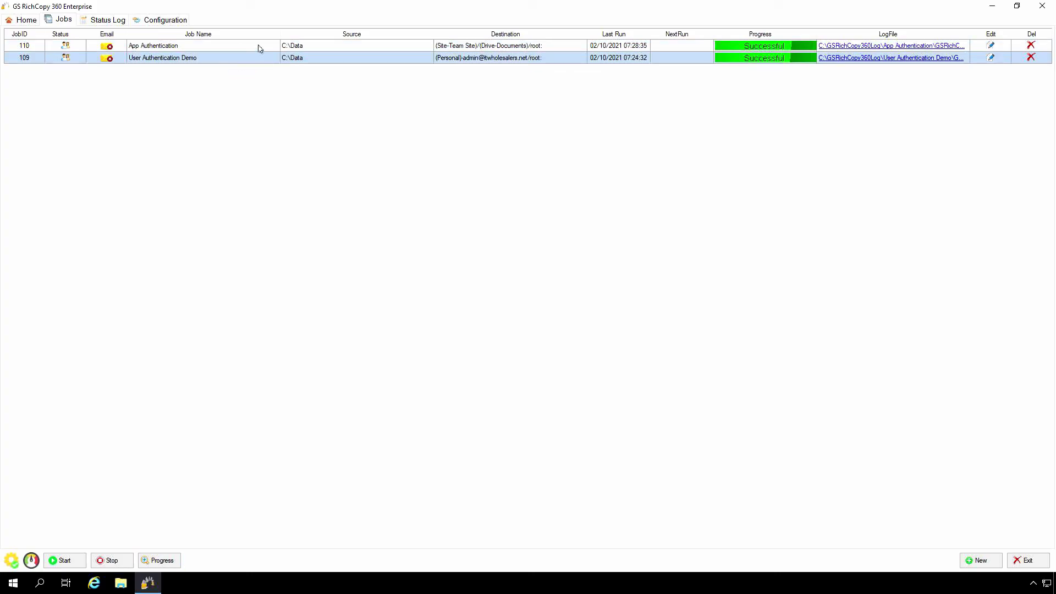
right_click(174, 58)
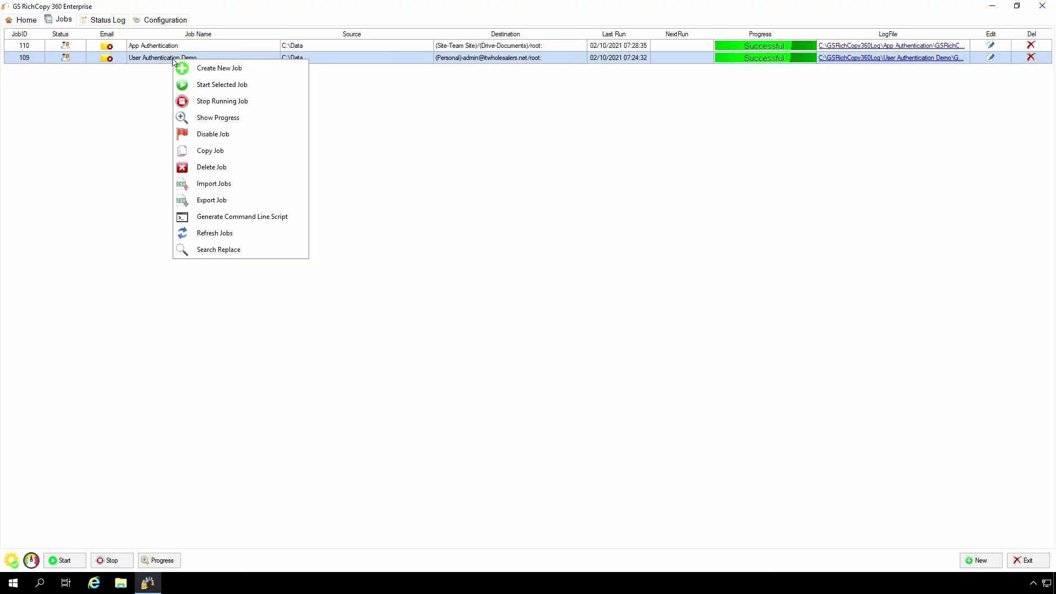
left_click(222, 152)
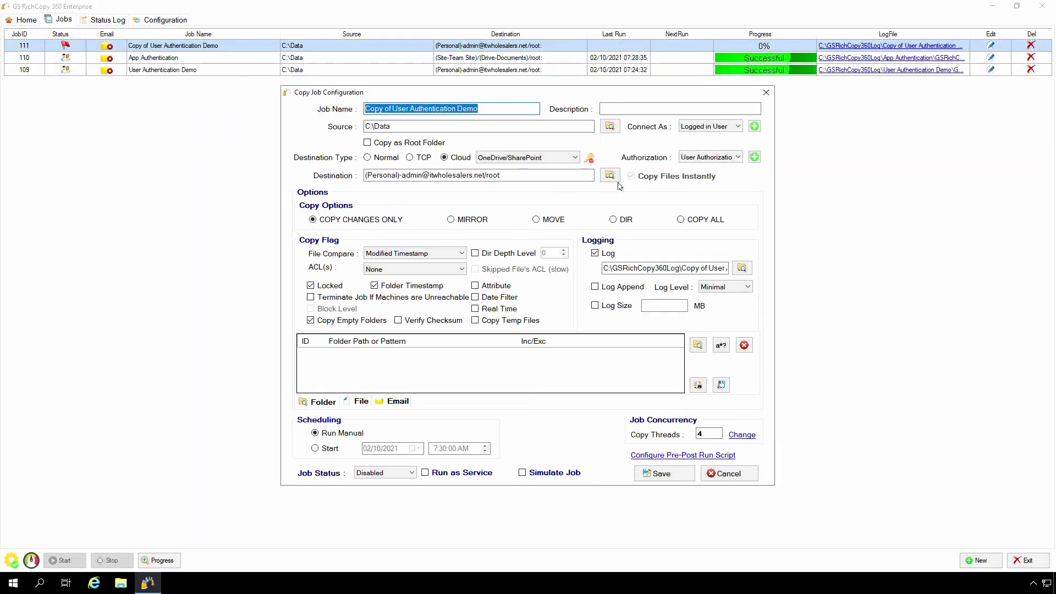
- Browse the duplicated job's possible destinations, expand the Communication site, and cancel both the folder selection and the job configuration
left_click(610, 176)
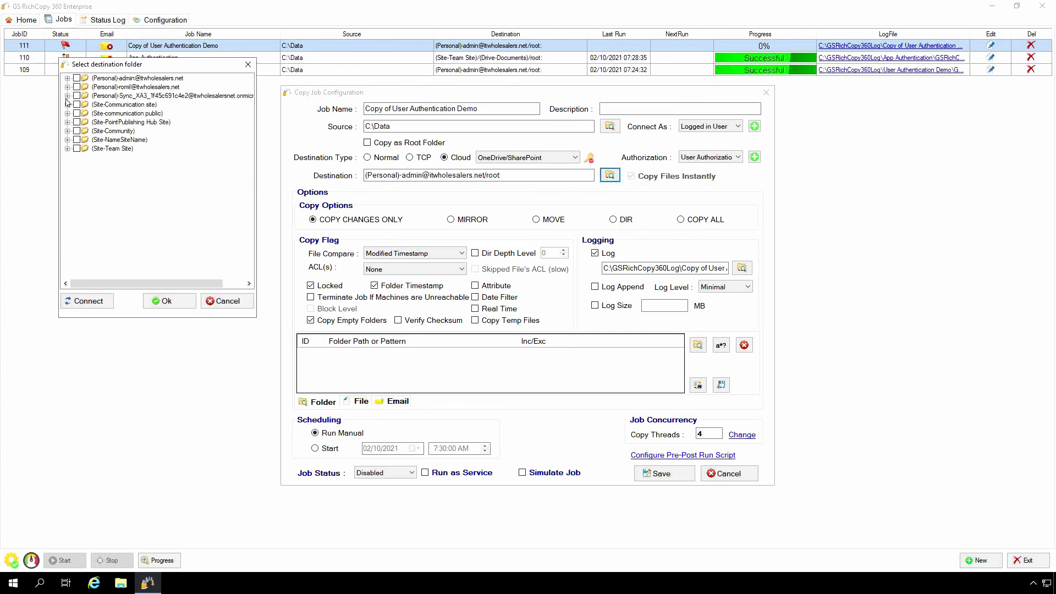
left_click(67, 105)
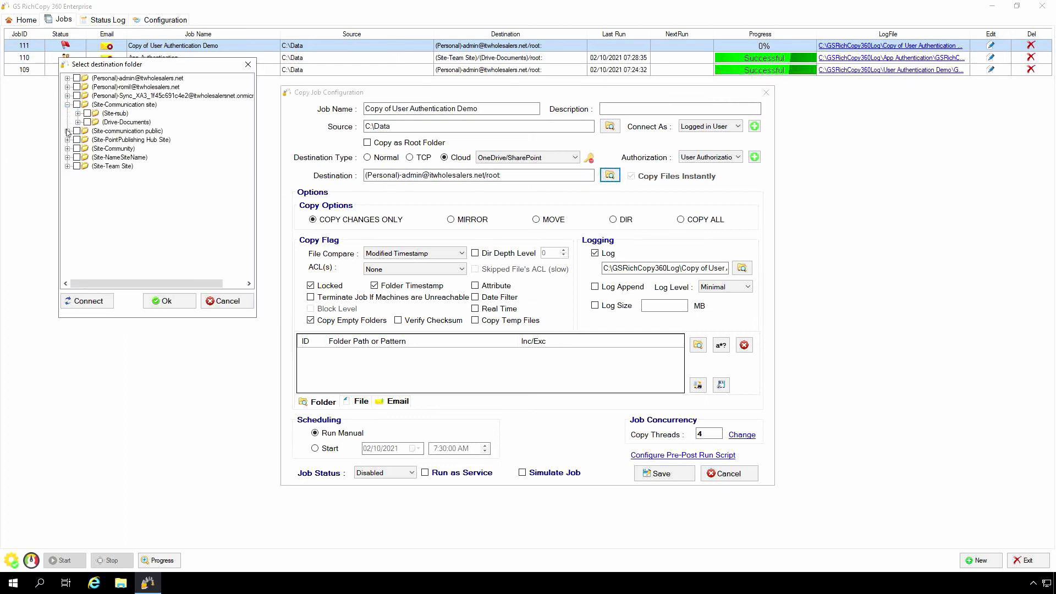
left_click(237, 298)
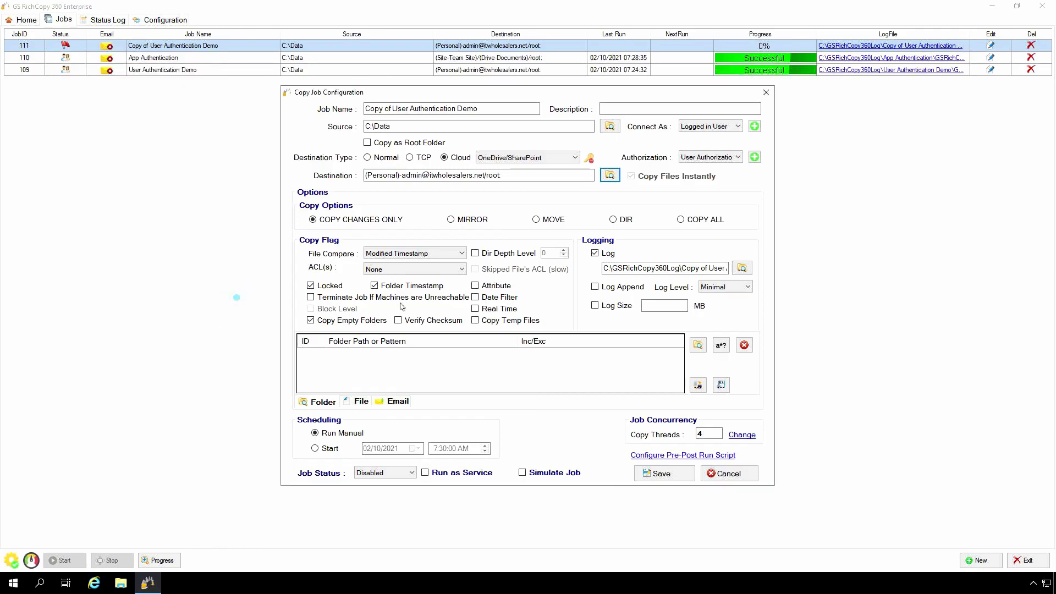
left_click(732, 475)
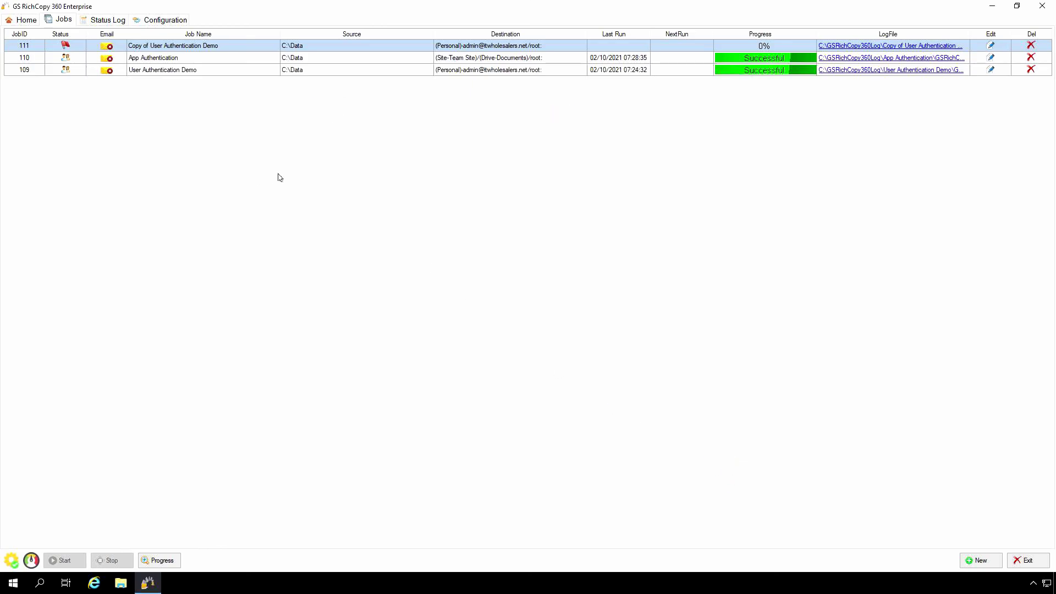
- Review the run history of both jobs in the status log and return to the job list
left_click(93, 23)
left_click(66, 22)
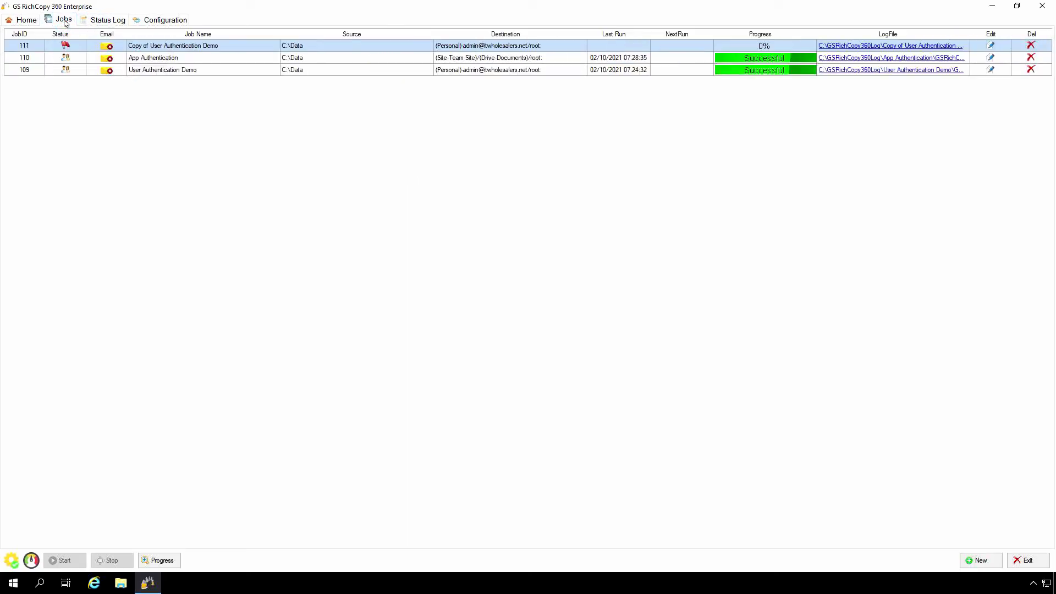
left_click(98, 22)
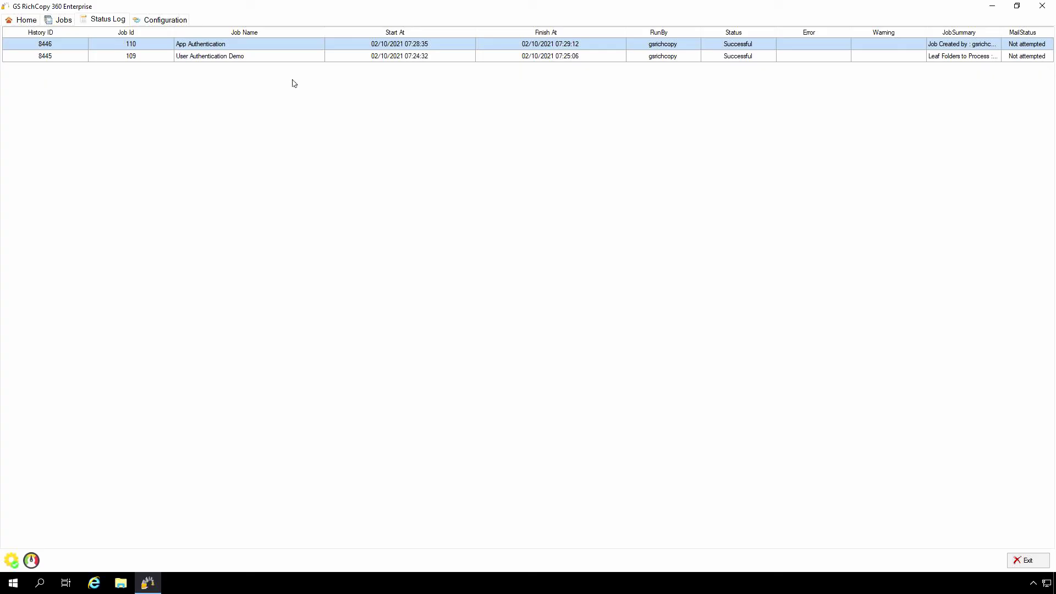
left_click(64, 24)
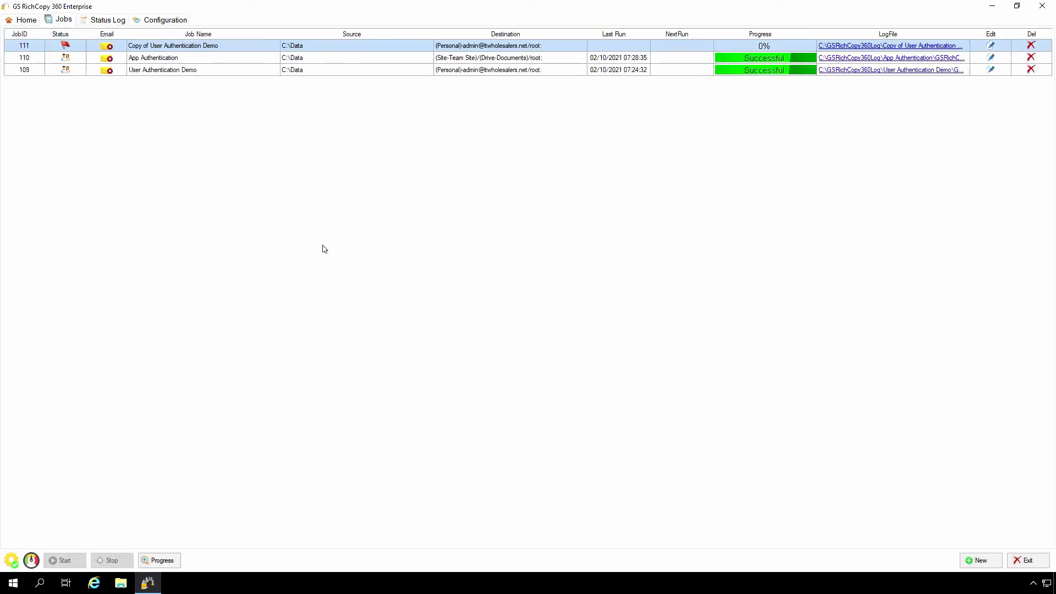